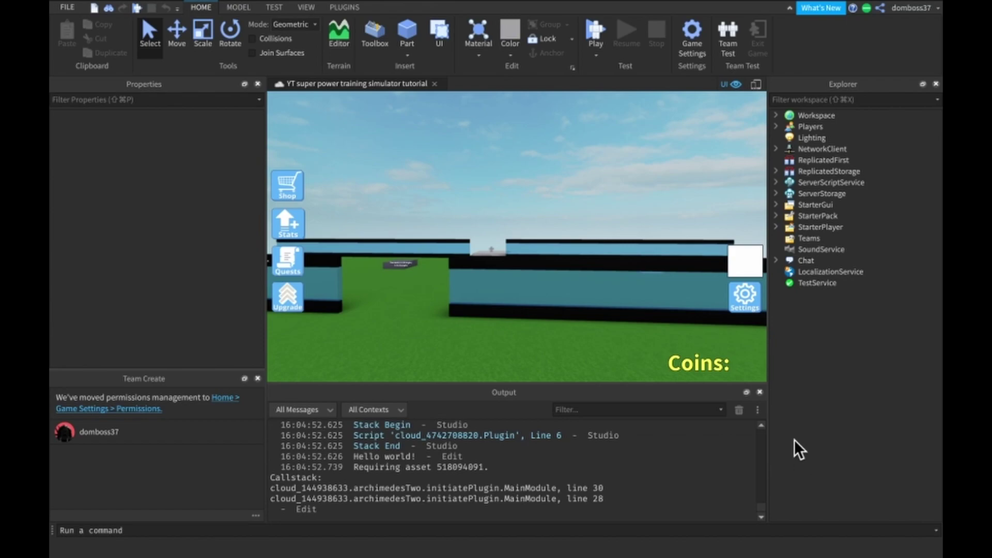
Step: Expand StarterGui and GamepassShop and select the shop's Frame
{"action": "left_click", "coordinate": [777, 205]}
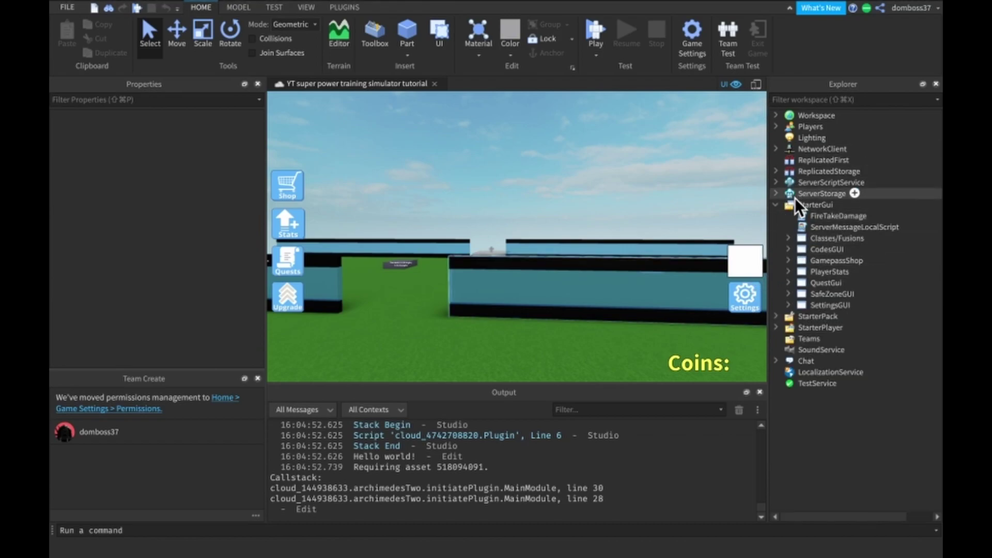
{"action": "mouse_move", "coordinate": [795, 201]}
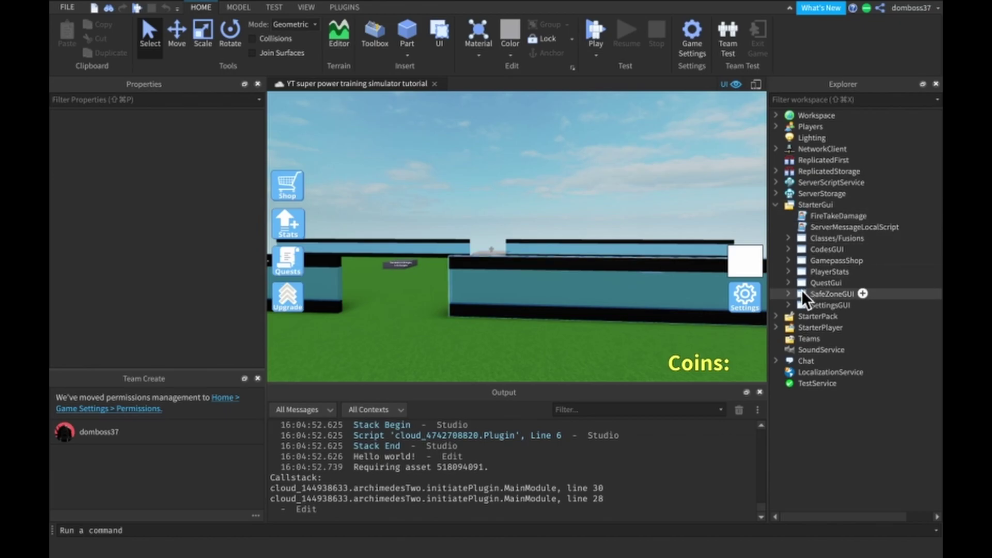
{"action": "mouse_move", "coordinate": [801, 267]}
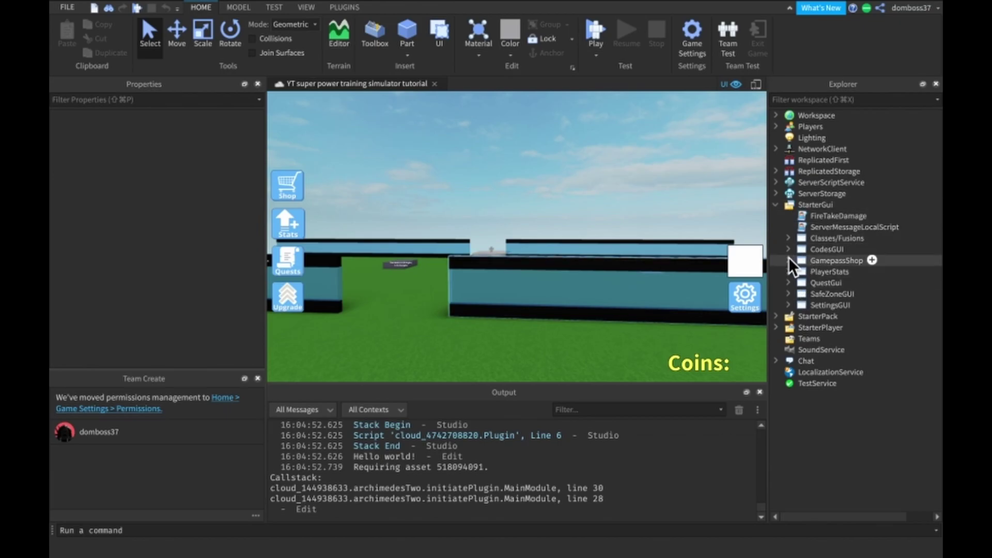
{"action": "left_click", "coordinate": [789, 260]}
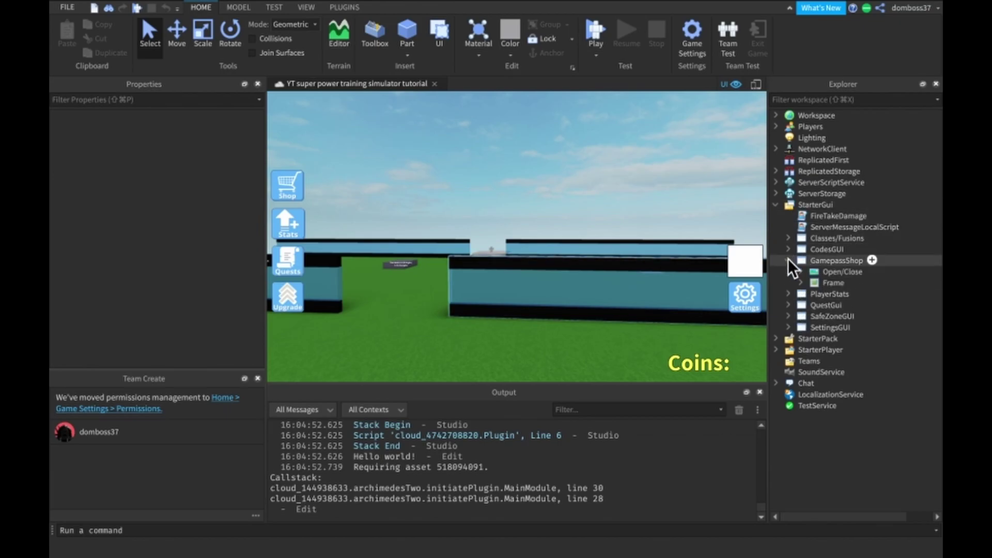
{"action": "left_click", "coordinate": [818, 261]}
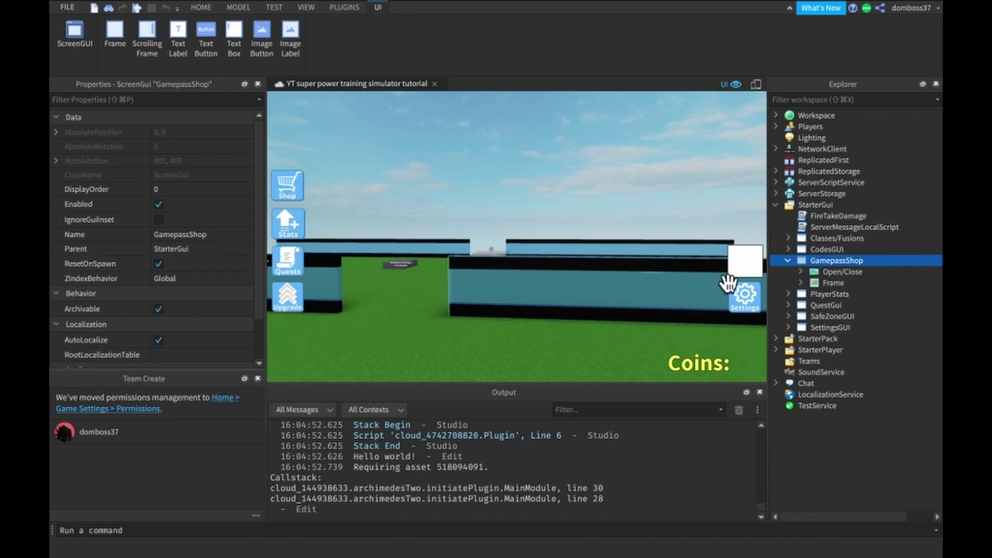
{"action": "left_click", "coordinate": [826, 280]}
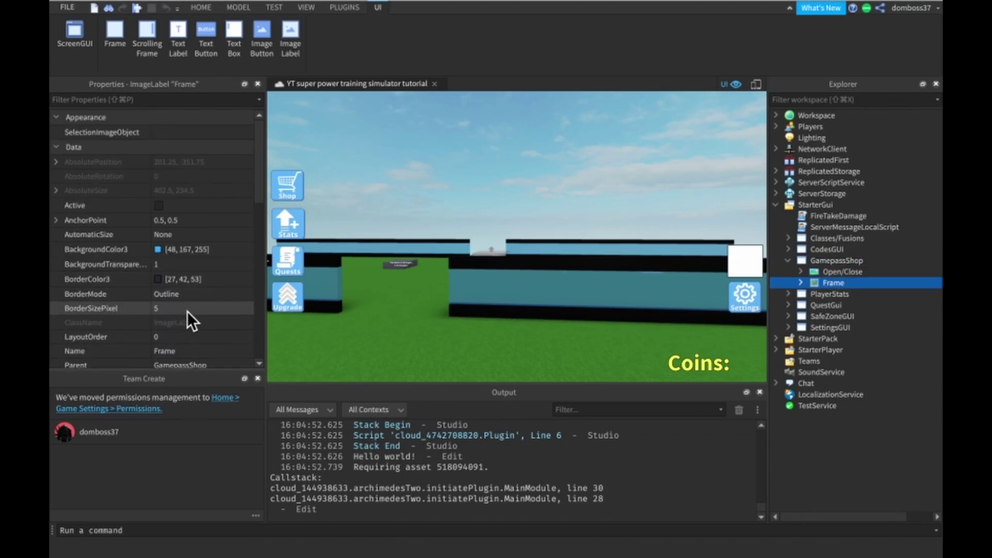
Step: Make the Frame visible and set its Position to {0.5, 0},{0.5, 0}
{"action": "scroll", "coordinate": [168, 323], "scroll_direction": "down", "scroll_amount": 4}
{"action": "left_click", "coordinate": [158, 214]}
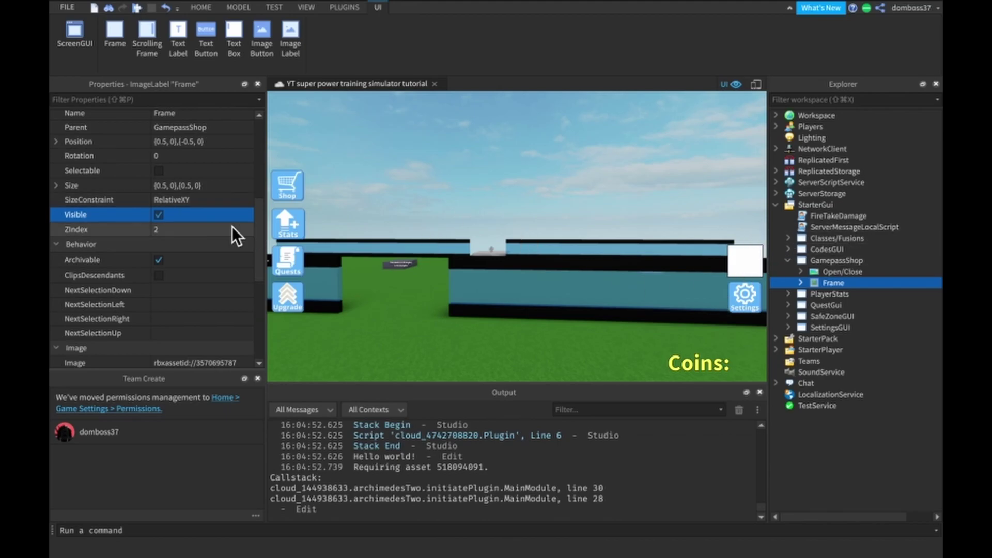
{"action": "scroll", "coordinate": [233, 230], "scroll_direction": "up", "scroll_amount": 2}
{"action": "left_click", "coordinate": [198, 214]}
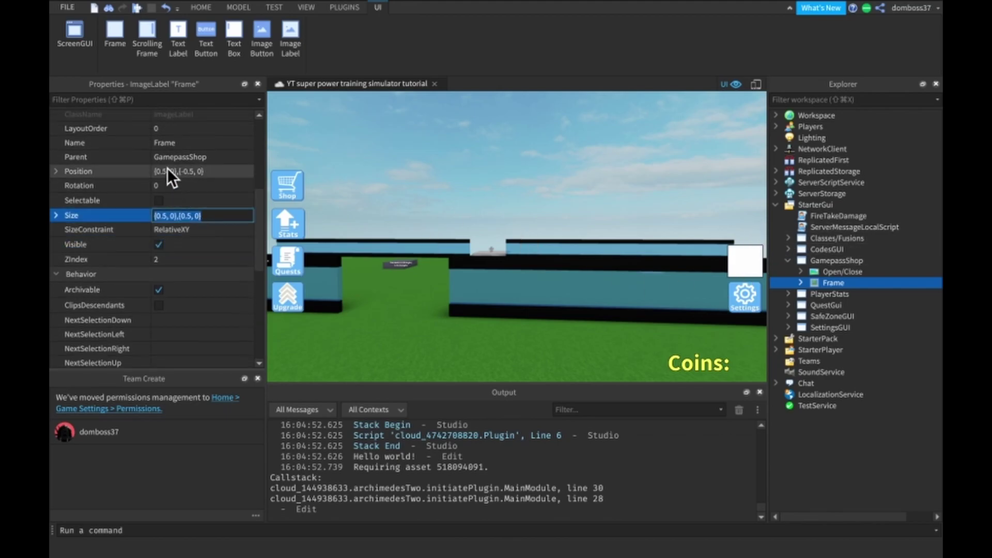
{"action": "left_click", "coordinate": [182, 173]}
{"action": "type", "text": "-"}
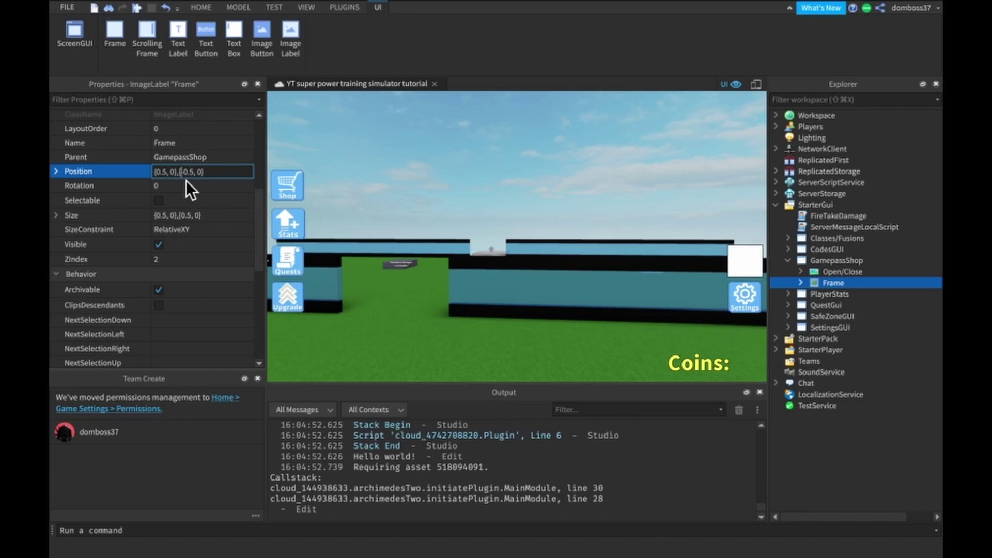
{"action": "key", "text": "BackSpace"}
{"action": "key", "text": "Return"}
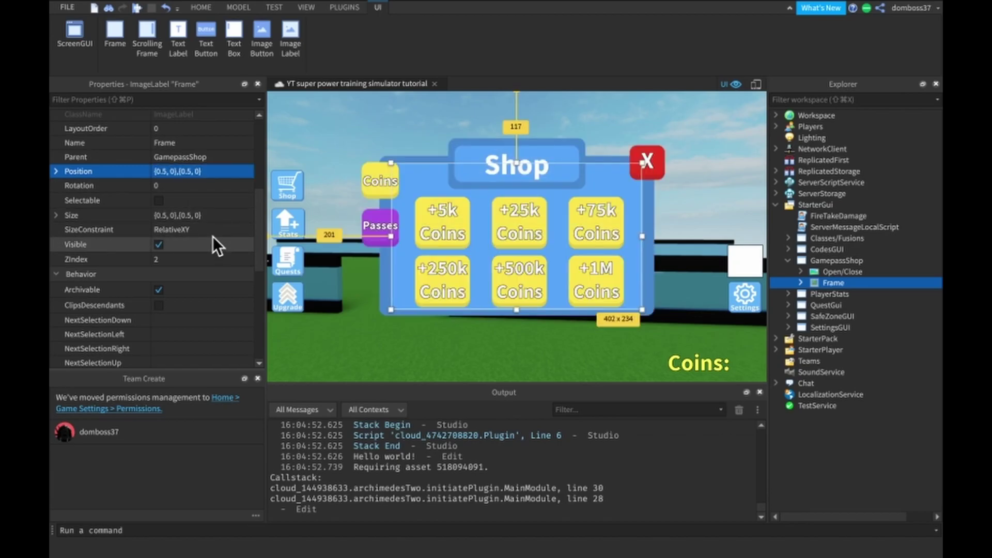
Step: Untick Visible on CoinsFrame and tick it on PassesFrame, revealing the 2X COINS button
{"action": "left_click", "coordinate": [711, 183]}
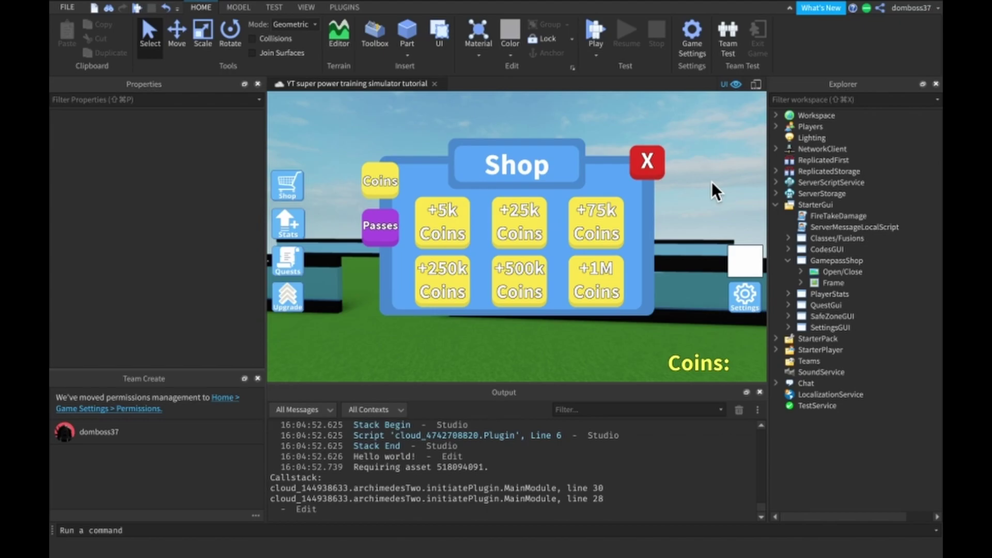
{"action": "left_click", "coordinate": [802, 282]}
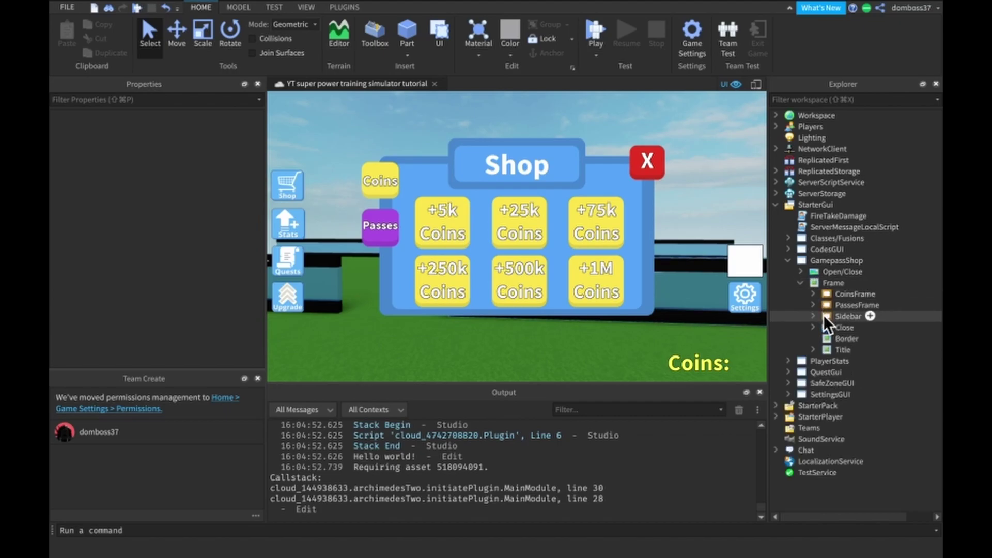
{"action": "left_click", "coordinate": [847, 294]}
{"action": "scroll", "coordinate": [52, 320], "scroll_direction": "down", "scroll_amount": 5}
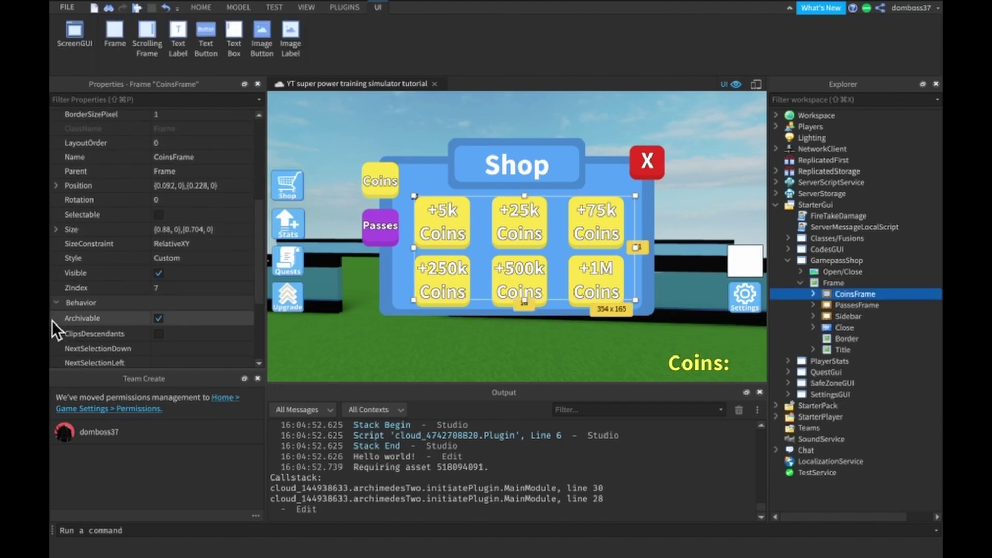
{"action": "left_click", "coordinate": [178, 271]}
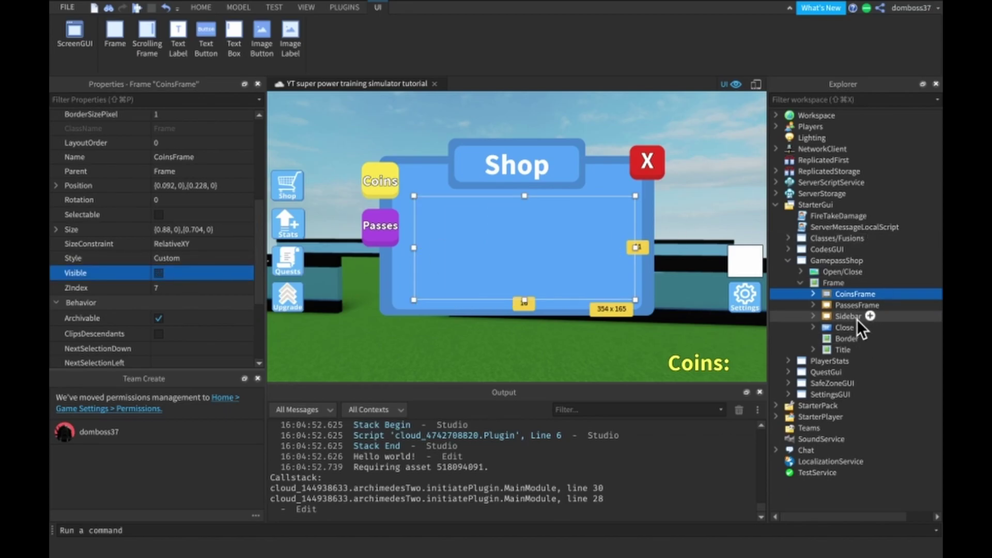
{"action": "left_click", "coordinate": [851, 304]}
{"action": "left_click", "coordinate": [237, 271]}
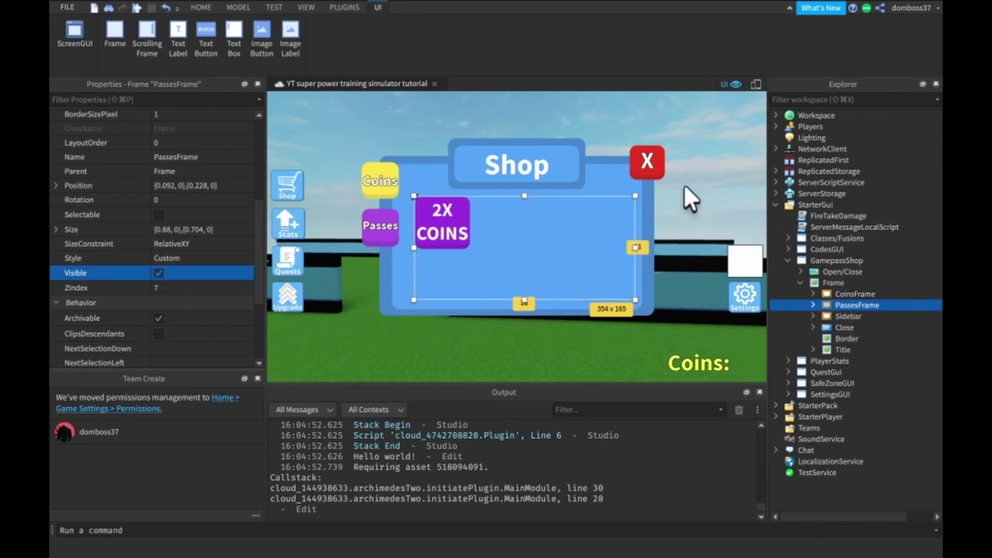
{"action": "left_click", "coordinate": [700, 172]}
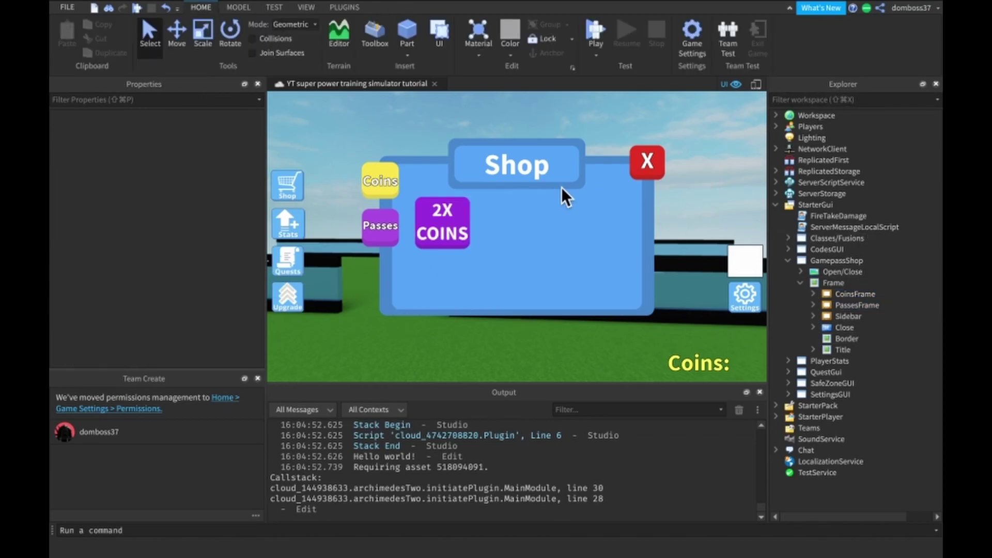
Step: Open x2CoinsBtn's LocalScript and check its game pass ID 25083757 on line 1
{"action": "left_click", "coordinate": [814, 305]}
{"action": "left_click", "coordinate": [825, 326]}
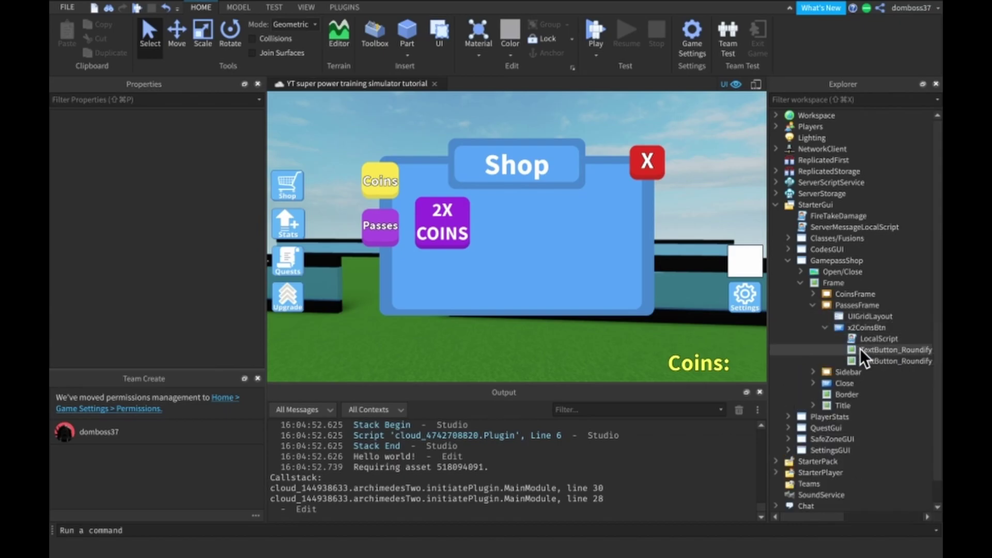
{"action": "double_click", "coordinate": [857, 337]}
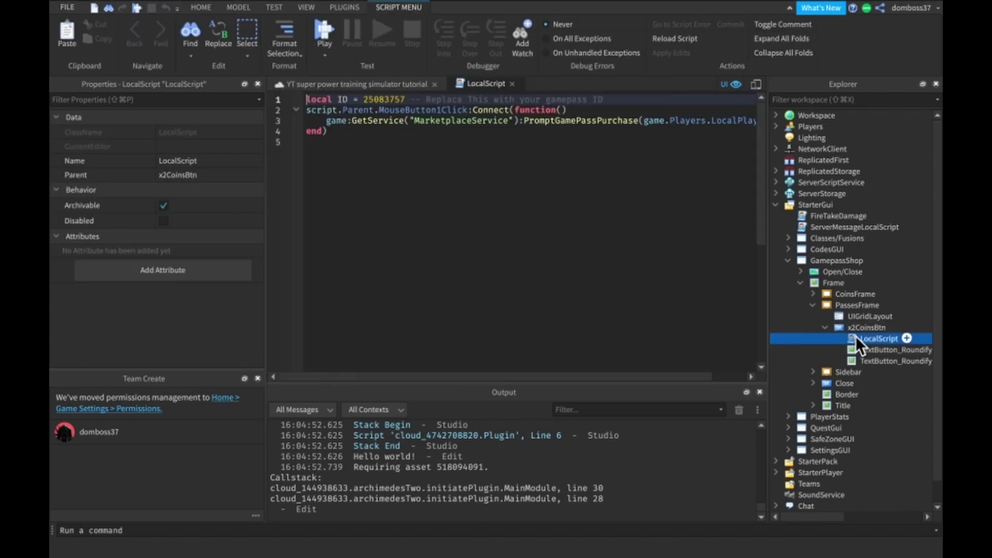
{"action": "left_click_drag", "start_coordinate": [409, 98], "coordinate": [313, 98]}
{"action": "double_click", "coordinate": [380, 98]}
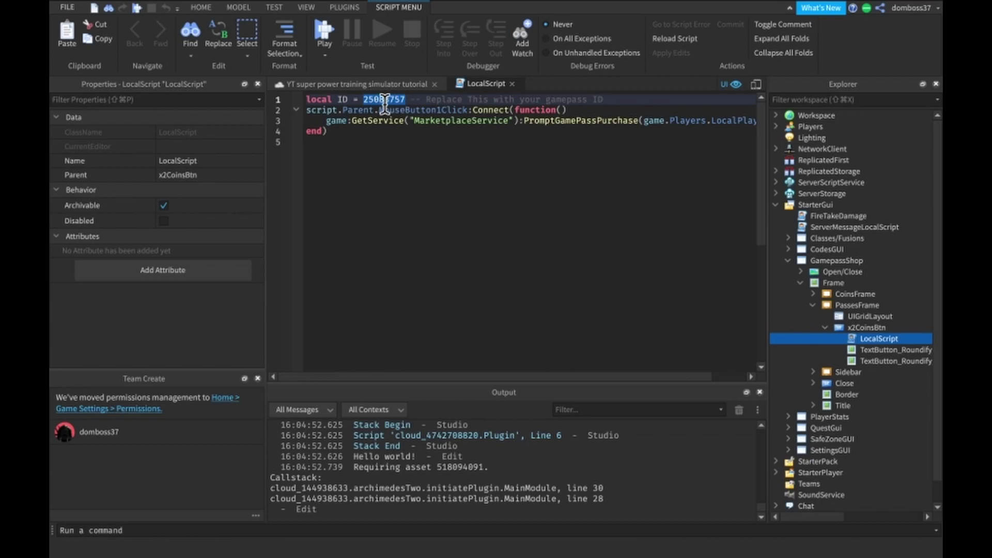
Step: Review line 3's MarketplaceService PromptGamePassPurchase call and its ID argument
{"action": "left_click_drag", "start_coordinate": [325, 120], "coordinate": [522, 121]}
{"action": "scroll", "coordinate": [541, 137], "scroll_direction": "right", "scroll_amount": 1}
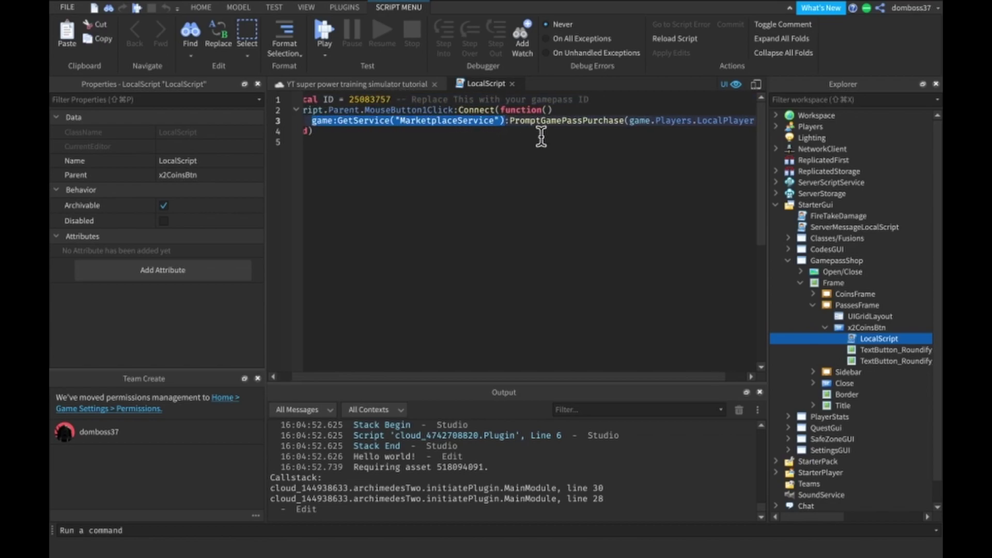
{"action": "scroll", "coordinate": [541, 137], "scroll_direction": "right", "scroll_amount": 1}
{"action": "left_click", "coordinate": [535, 131]}
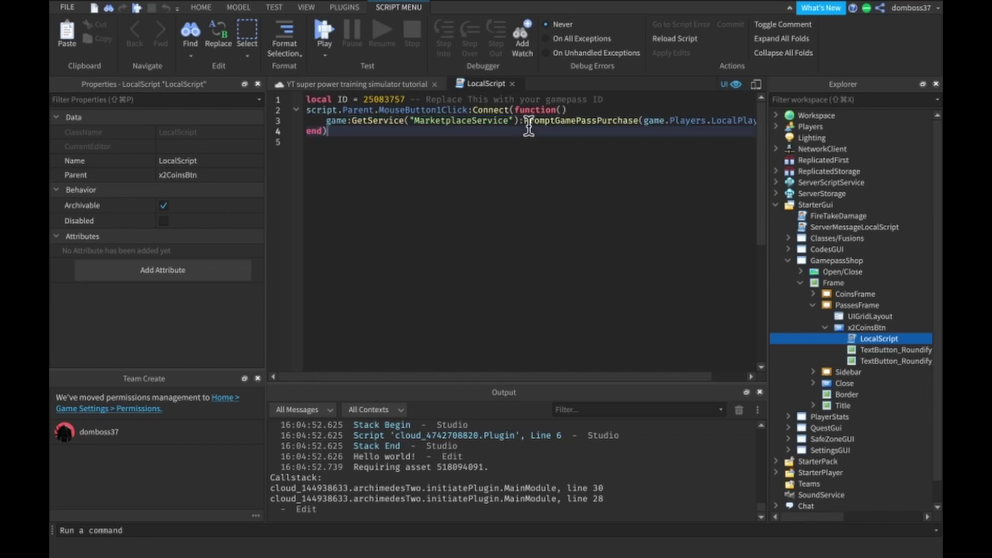
{"action": "double_click", "coordinate": [562, 120]}
{"action": "scroll", "coordinate": [562, 120], "scroll_direction": "right", "scroll_amount": 1}
{"action": "double_click", "coordinate": [742, 119]}
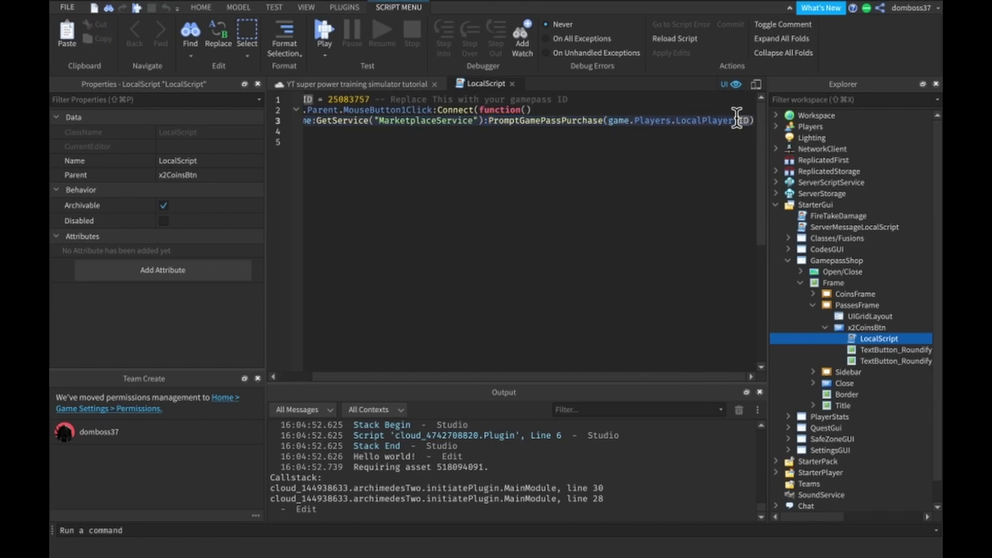
{"action": "left_click_drag", "start_coordinate": [737, 120], "coordinate": [589, 120]}
{"action": "double_click", "coordinate": [355, 99]}
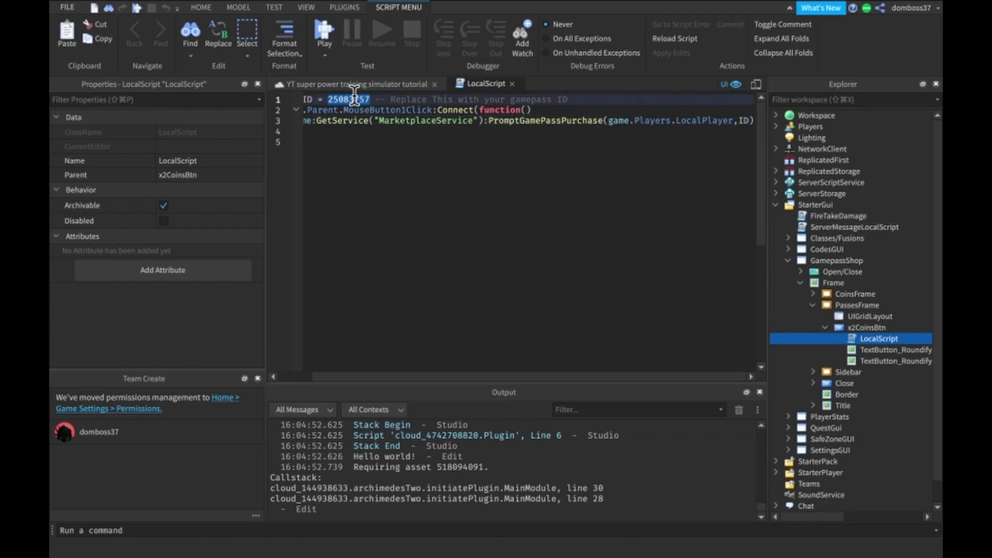
{"action": "left_click", "coordinate": [741, 120]}
{"action": "scroll", "coordinate": [645, 211], "scroll_direction": "left", "scroll_amount": 2}
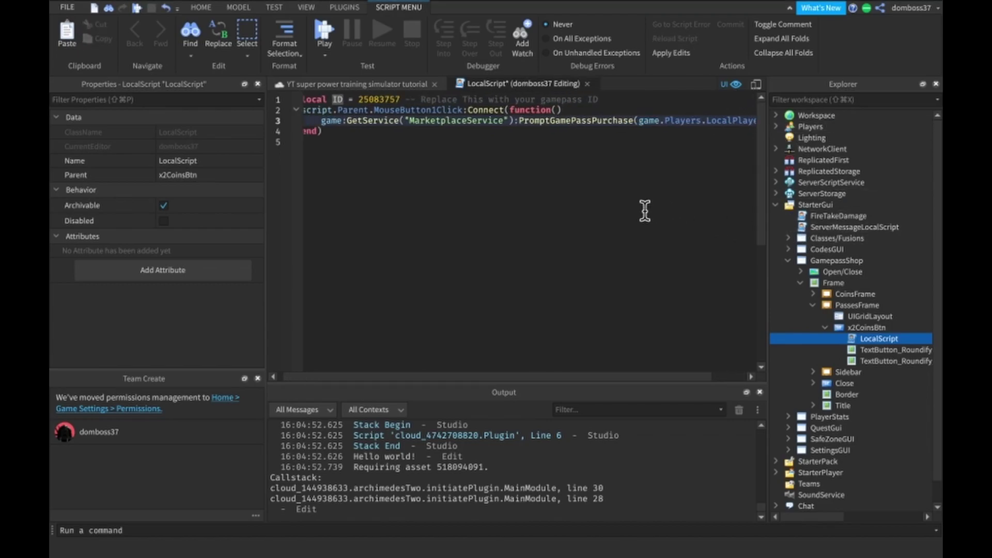
{"action": "scroll", "coordinate": [645, 211], "scroll_direction": "left", "scroll_amount": 1}
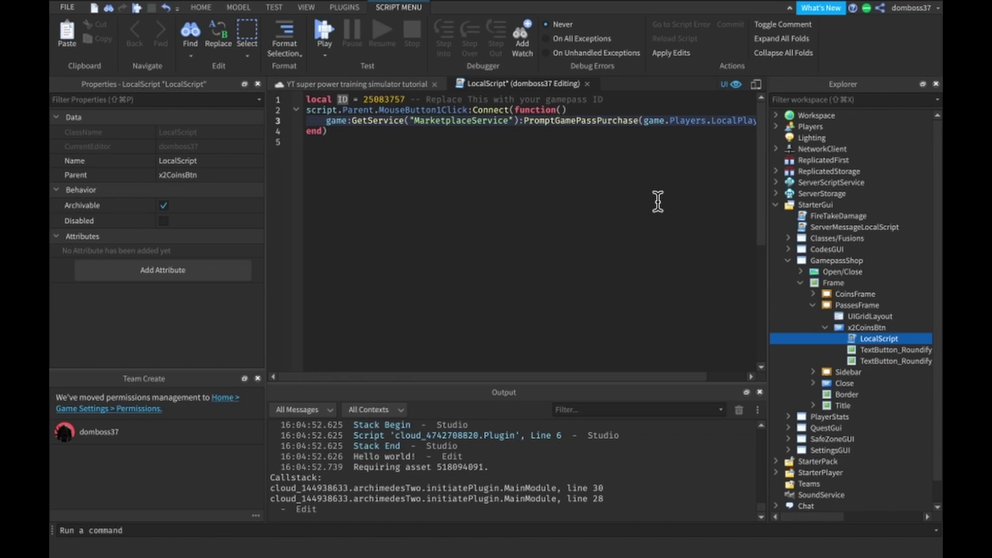
Step: Close the script, then hide PassesFrame and make CoinsFrame visible again
{"action": "left_click", "coordinate": [590, 85]}
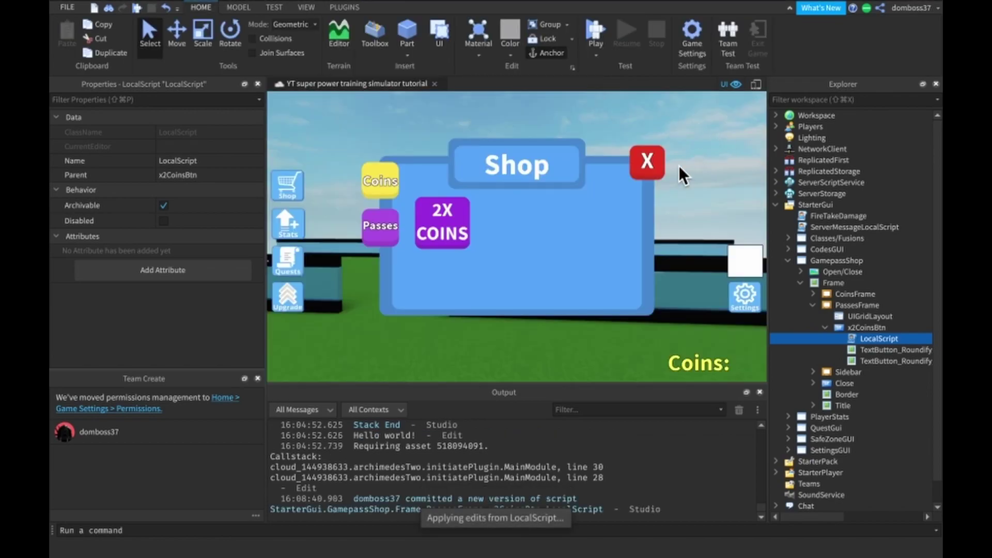
{"action": "left_click", "coordinate": [826, 327]}
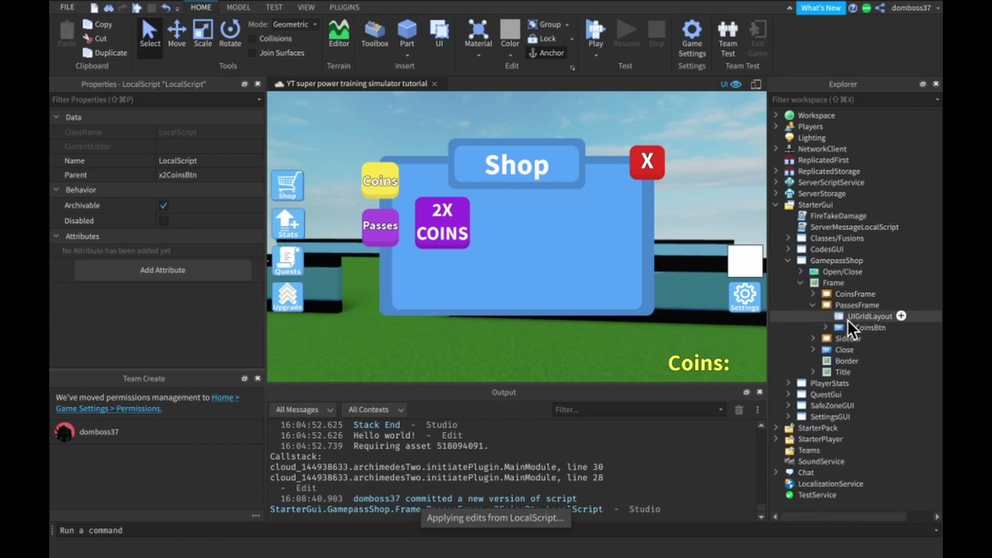
{"action": "left_click", "coordinate": [850, 317]}
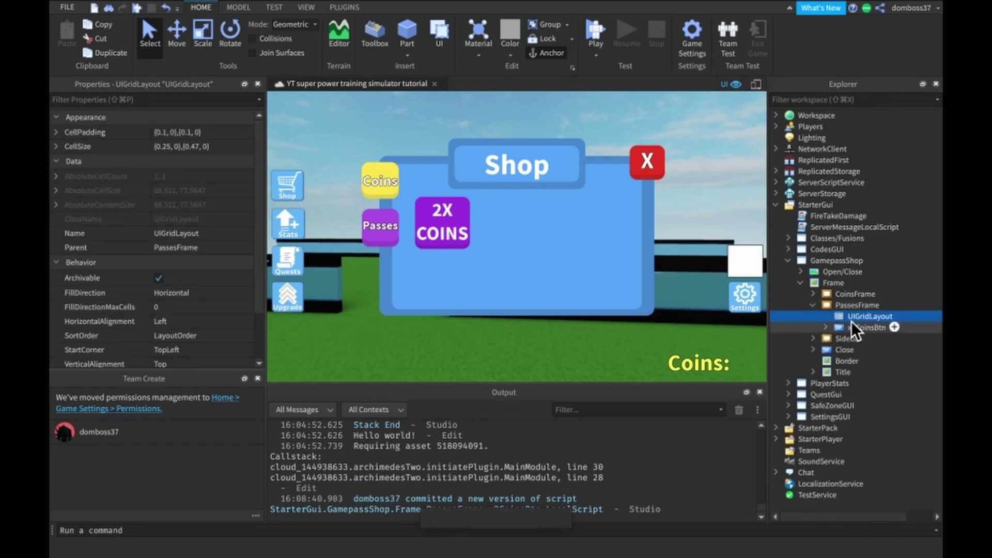
{"action": "left_click", "coordinate": [851, 293]}
{"action": "left_click", "coordinate": [849, 305]}
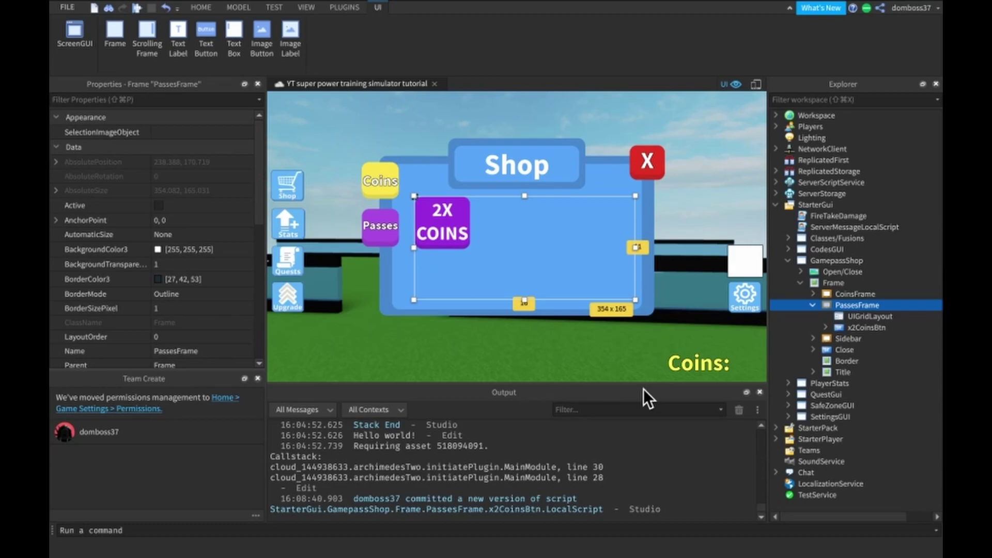
{"action": "mouse_move", "coordinate": [850, 304]}
{"action": "left_click", "coordinate": [811, 304]}
{"action": "scroll", "coordinate": [212, 305], "scroll_direction": "down", "scroll_amount": 5}
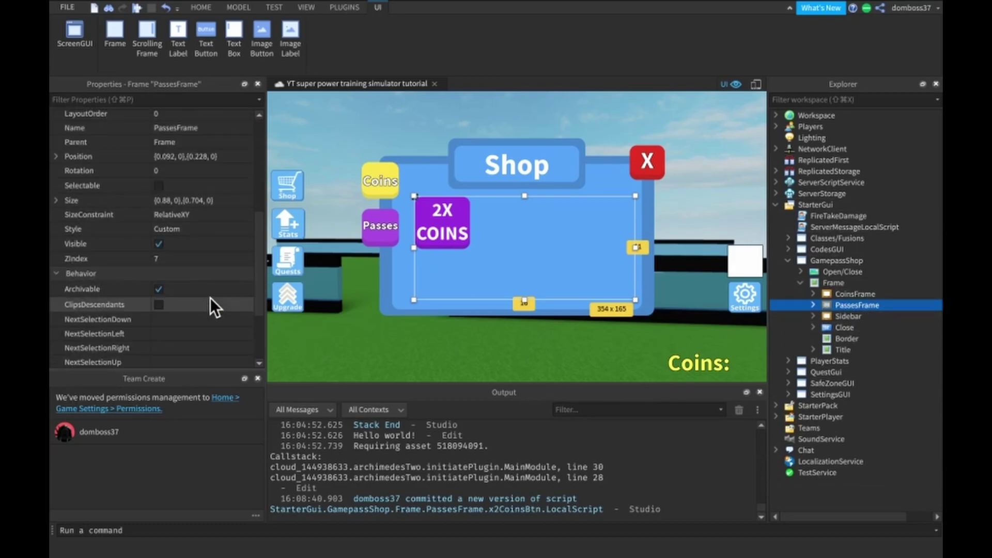
{"action": "left_click", "coordinate": [175, 242]}
{"action": "left_click", "coordinate": [158, 244]}
{"action": "left_click", "coordinate": [846, 293]}
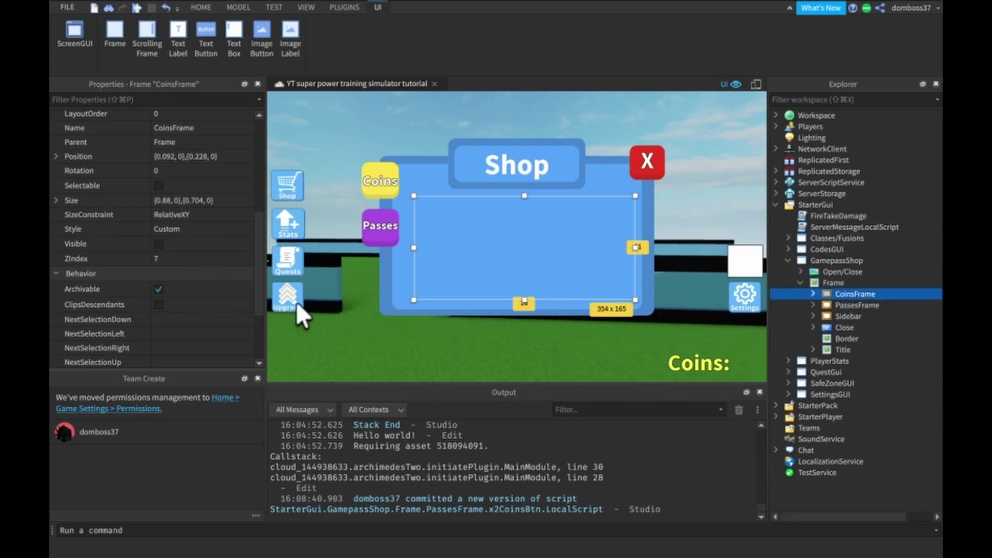
{"action": "left_click", "coordinate": [159, 243]}
Step: Hide the shop Frame and set its Position to {0.5, 0},{-0.5, 0}
{"action": "left_click", "coordinate": [801, 282]}
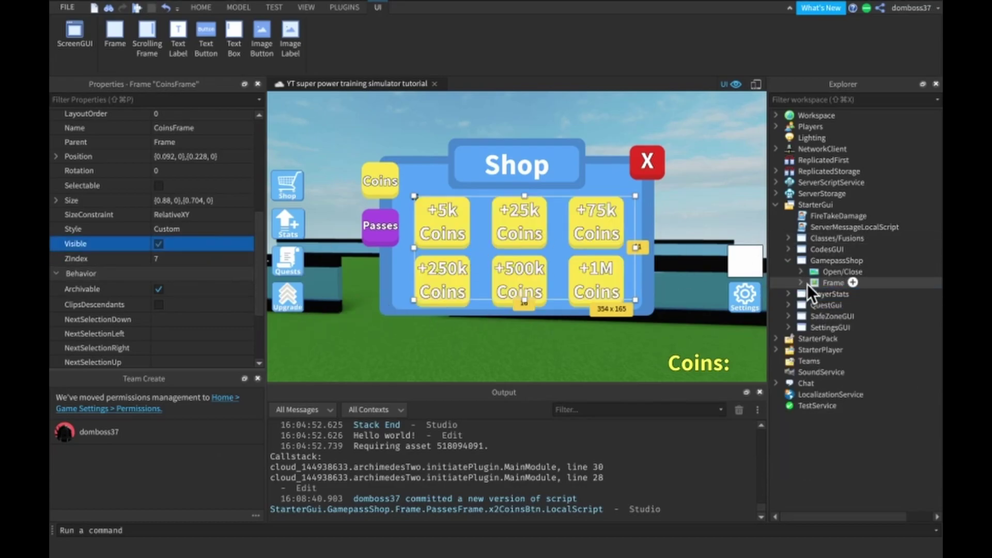
{"action": "left_click", "coordinate": [820, 282]}
{"action": "left_click", "coordinate": [158, 229]}
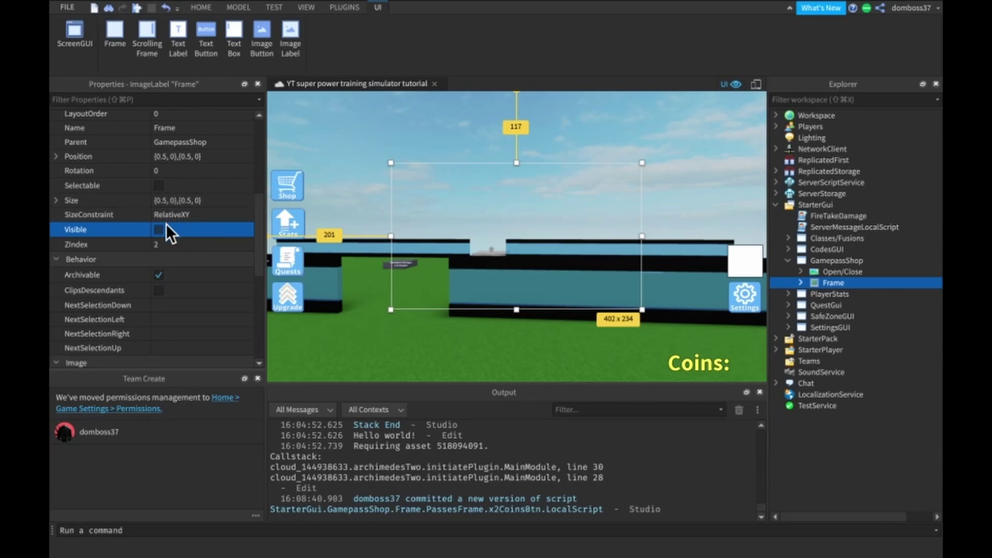
{"action": "left_click", "coordinate": [164, 201]}
{"action": "left_click", "coordinate": [185, 158]}
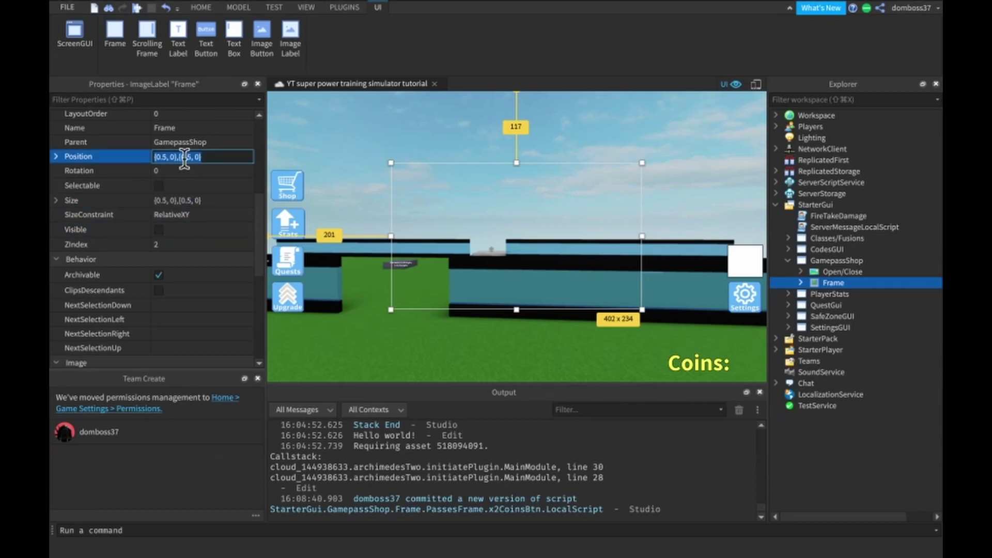
{"action": "type", "text": "-"}
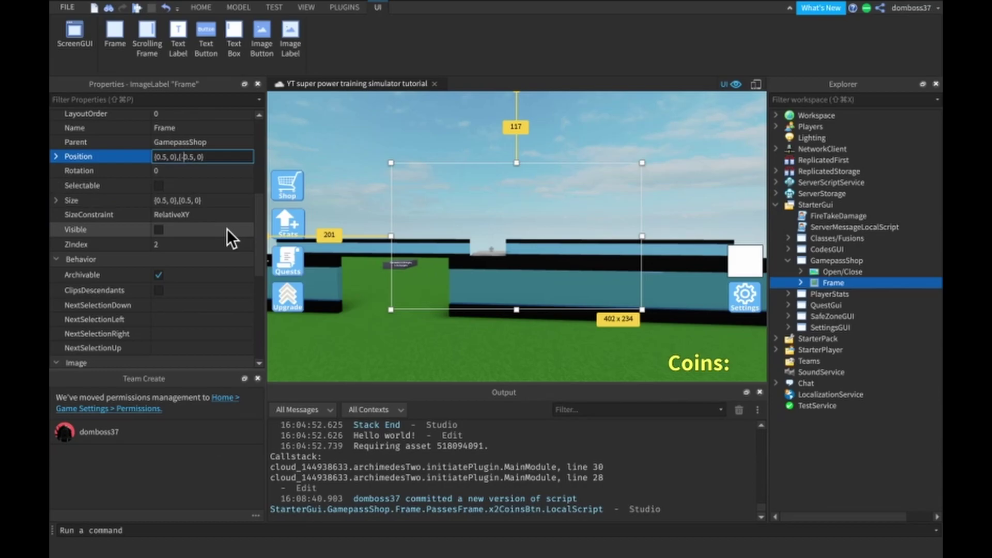
{"action": "key", "text": "Return"}
{"action": "left_click", "coordinate": [212, 8]}
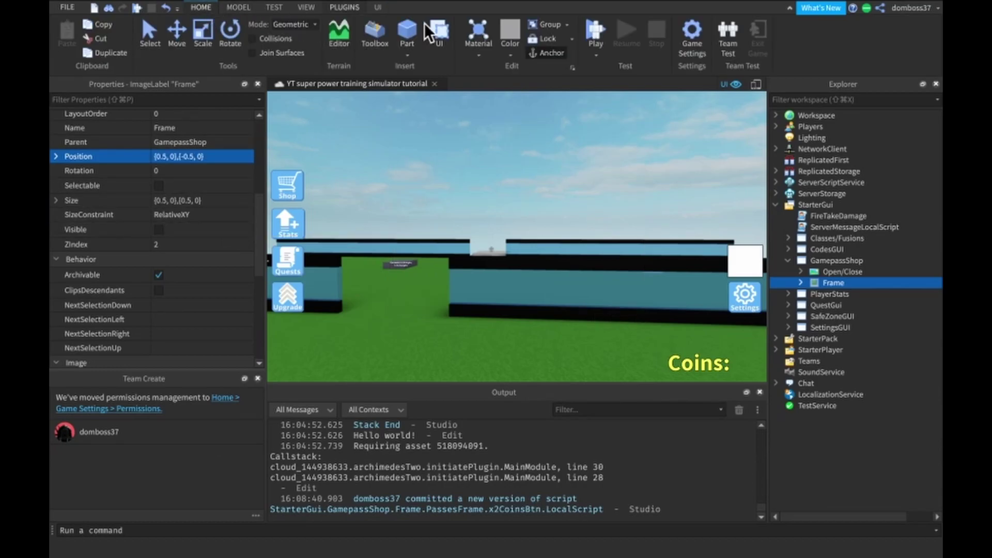
{"action": "left_click", "coordinate": [601, 36]}
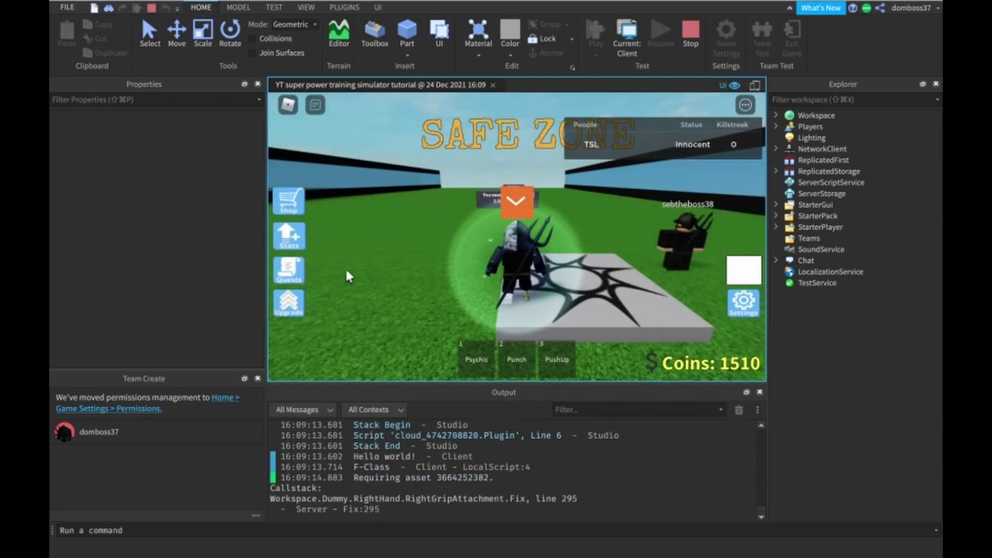
{"action": "left_click", "coordinate": [292, 205]}
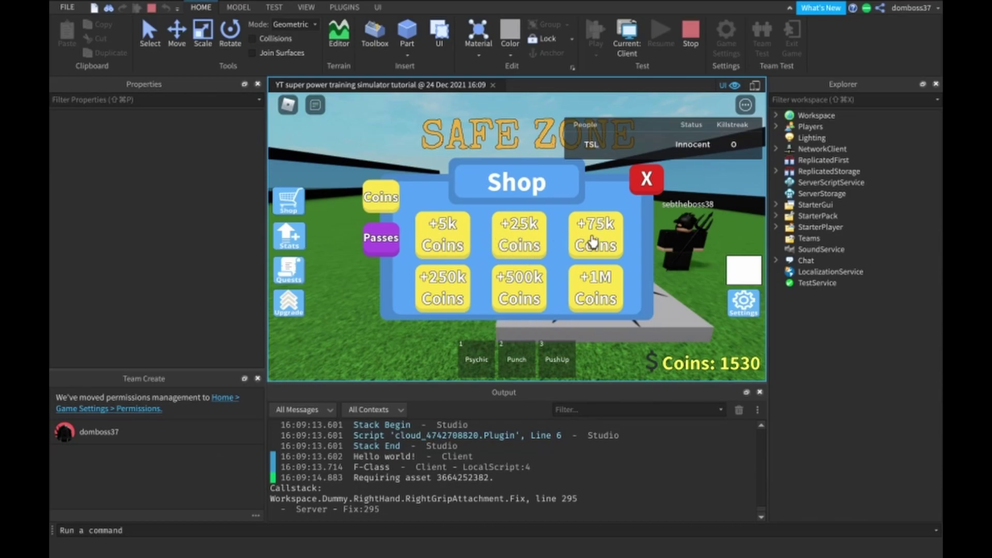
{"action": "left_click", "coordinate": [392, 244]}
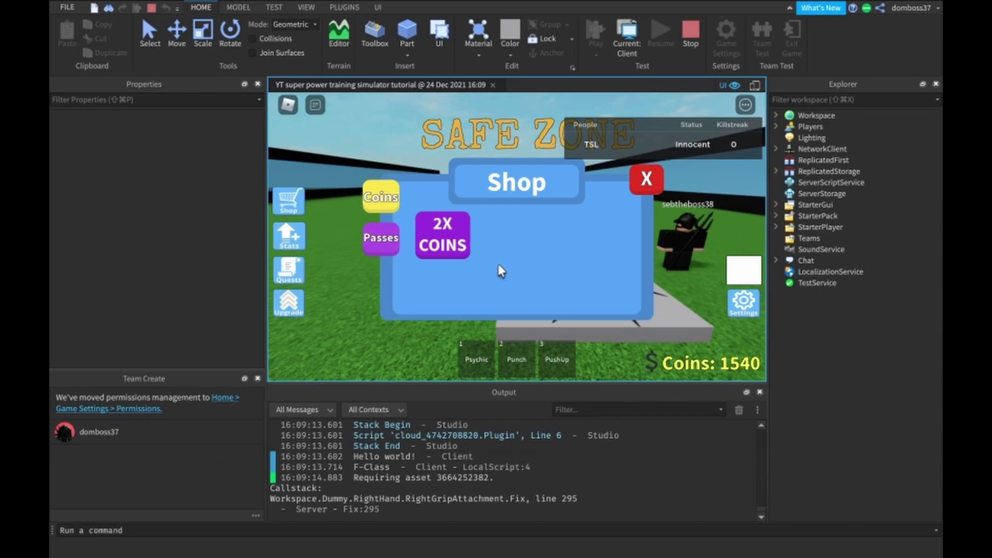
{"action": "left_click", "coordinate": [448, 231]}
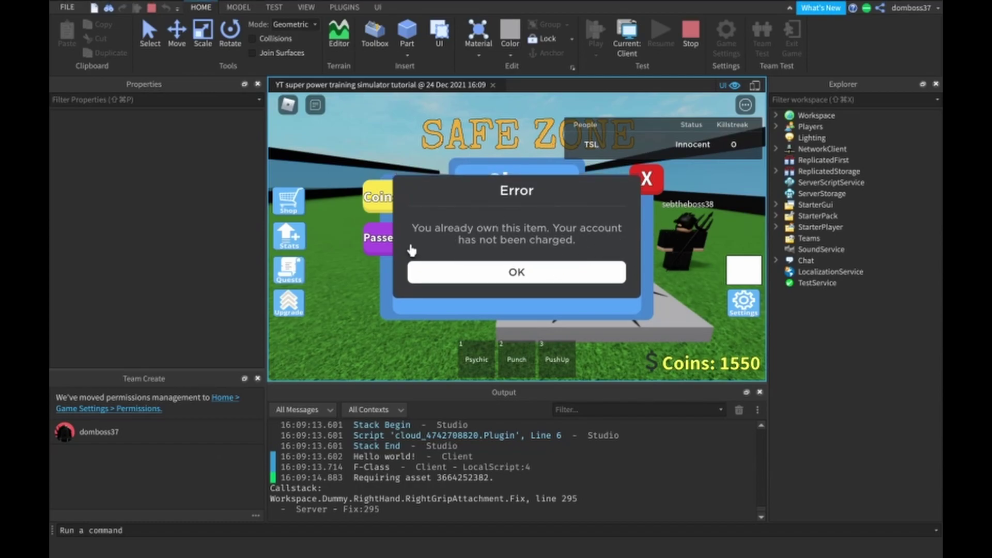
{"action": "left_click", "coordinate": [499, 276]}
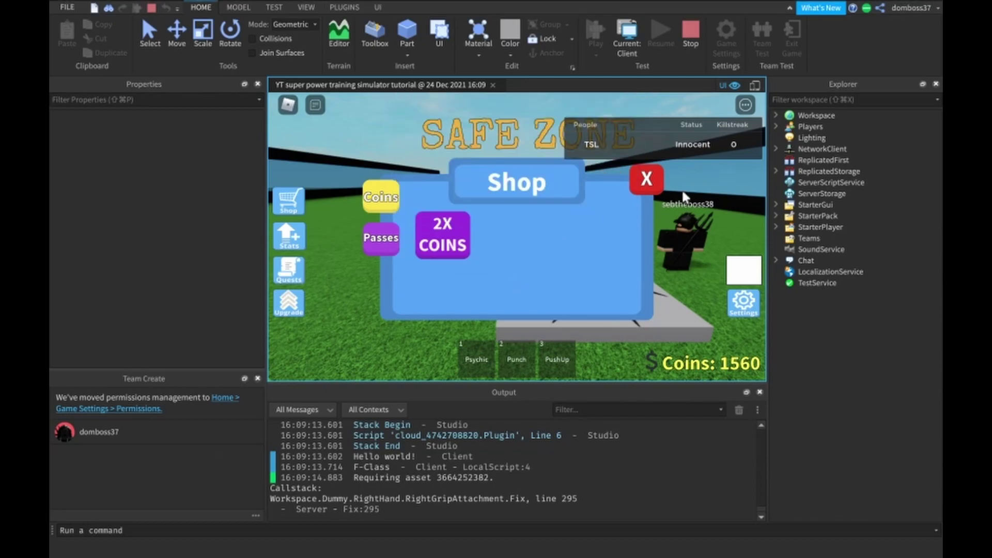
{"action": "left_click", "coordinate": [646, 179]}
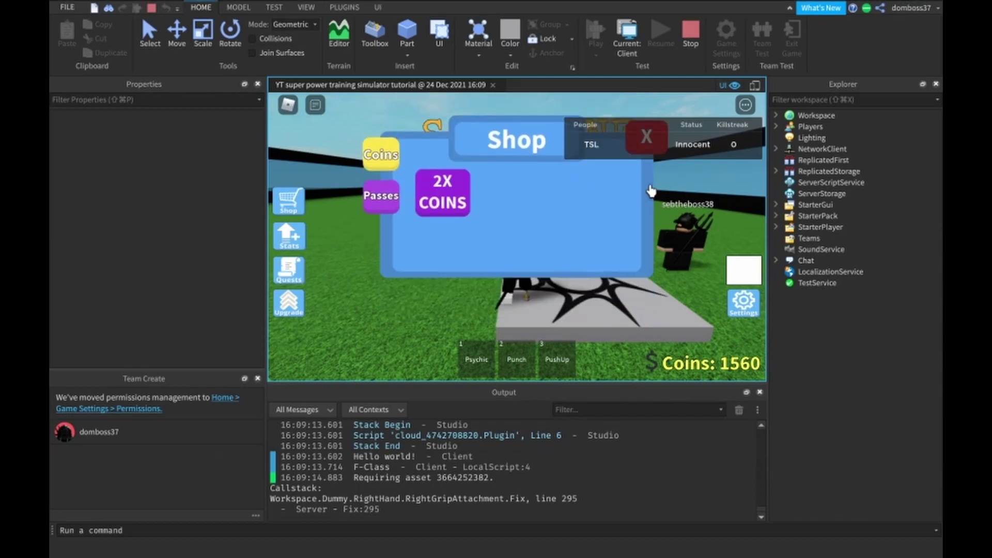
{"action": "left_click", "coordinate": [685, 45]}
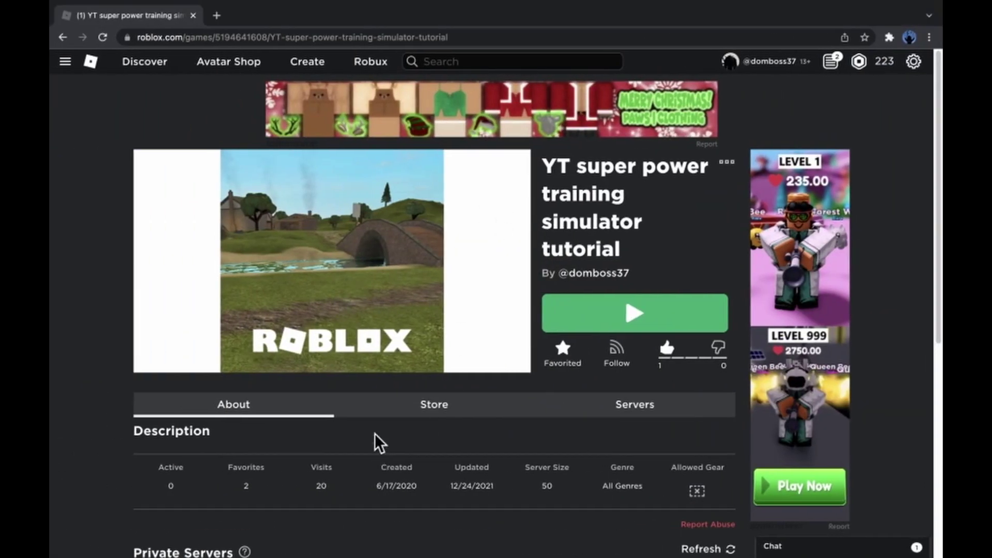
Step: Find the 2x Coins pass in the game's Store and select its ID 25083757 from the URL
{"action": "left_click", "coordinate": [433, 405]}
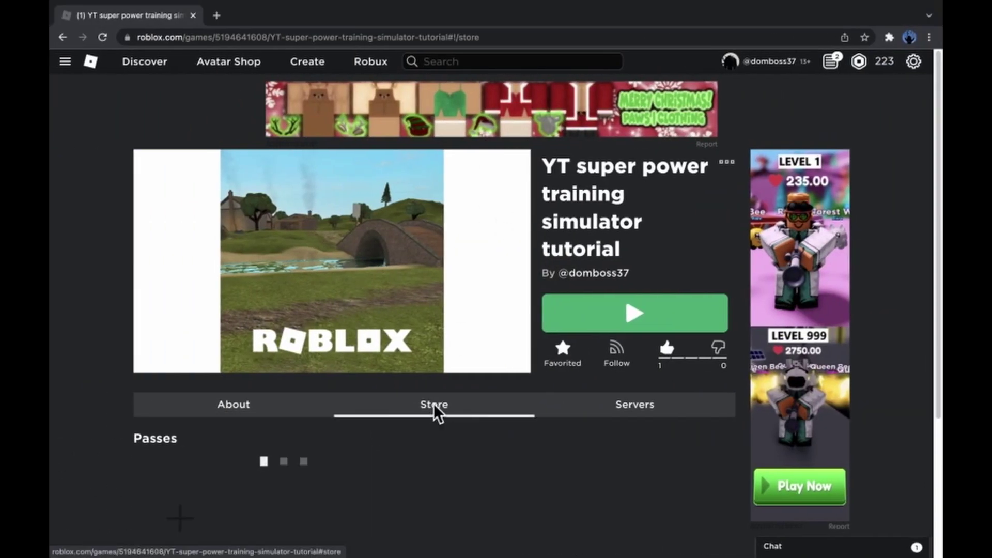
{"action": "scroll", "coordinate": [434, 408], "scroll_direction": "down", "scroll_amount": 3}
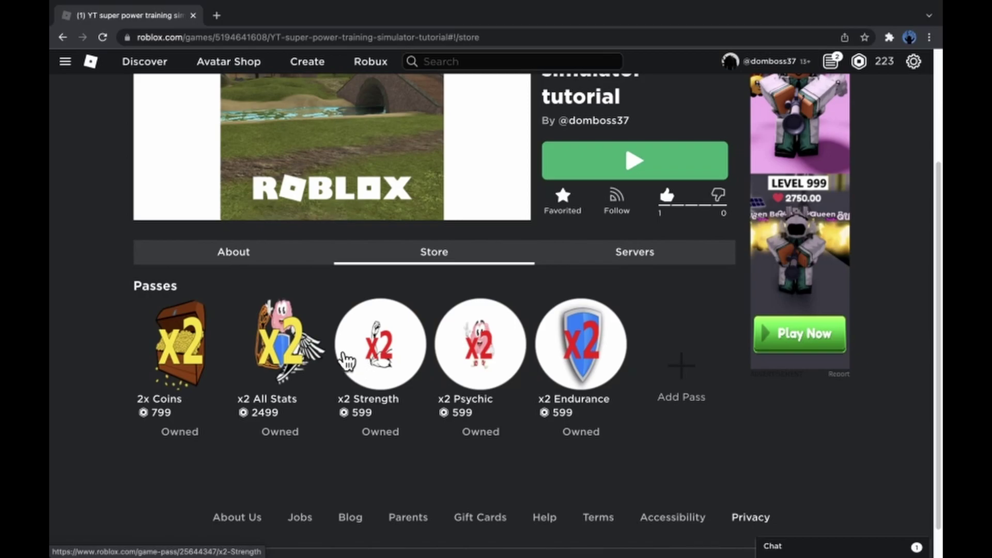
{"action": "left_click", "coordinate": [172, 341]}
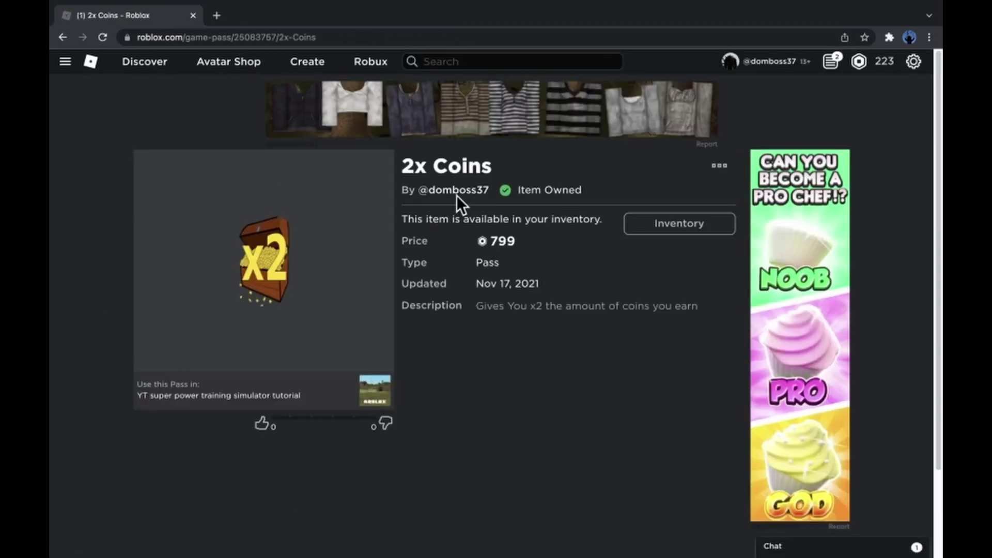
{"action": "left_click", "coordinate": [250, 38]}
{"action": "left_click", "coordinate": [309, 37]}
{"action": "double_click", "coordinate": [309, 38]}
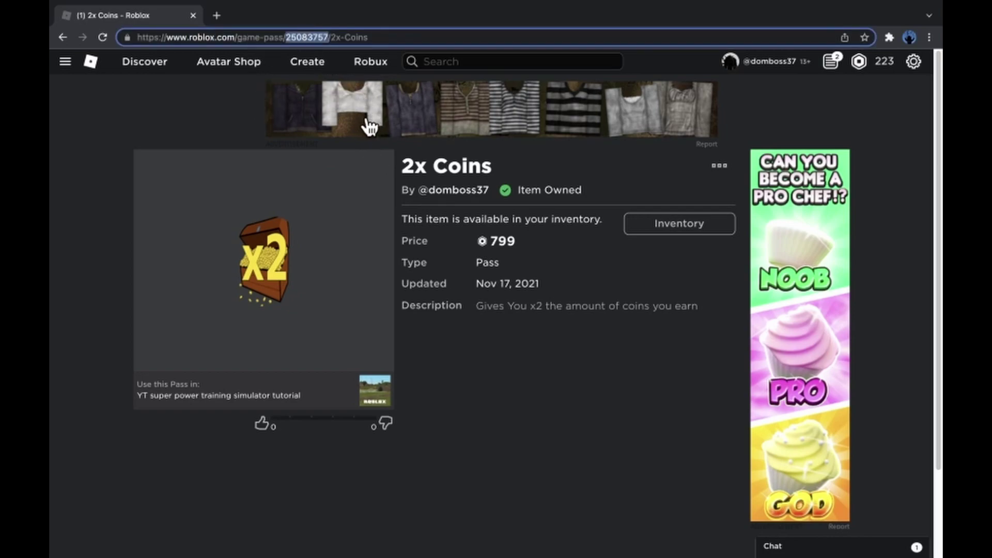
Step: Confirm x2CoinsBtn's LocalScript uses the same pass ID 25083757
{"action": "key", "text": "ctrl+Right"}
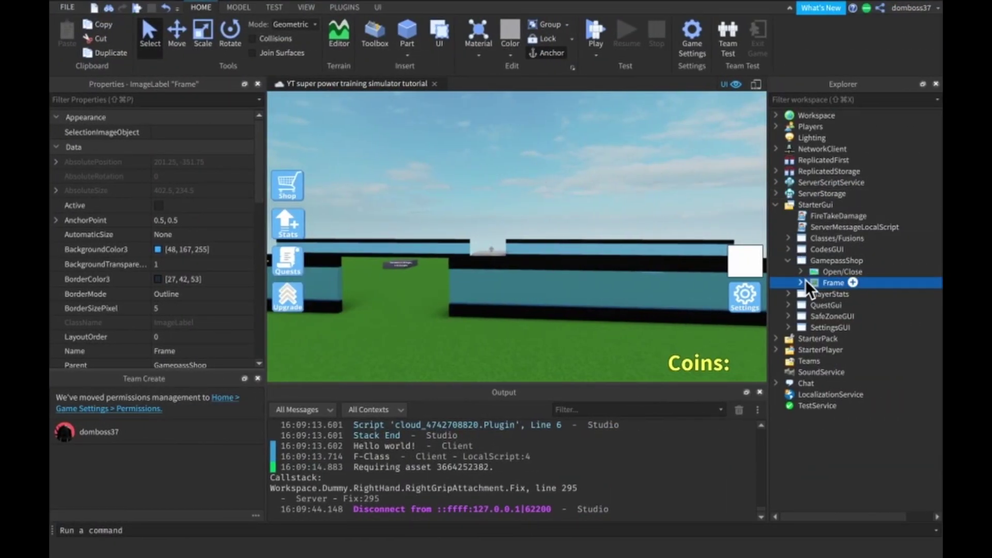
{"action": "left_click", "coordinate": [801, 283]}
{"action": "left_click", "coordinate": [813, 306]}
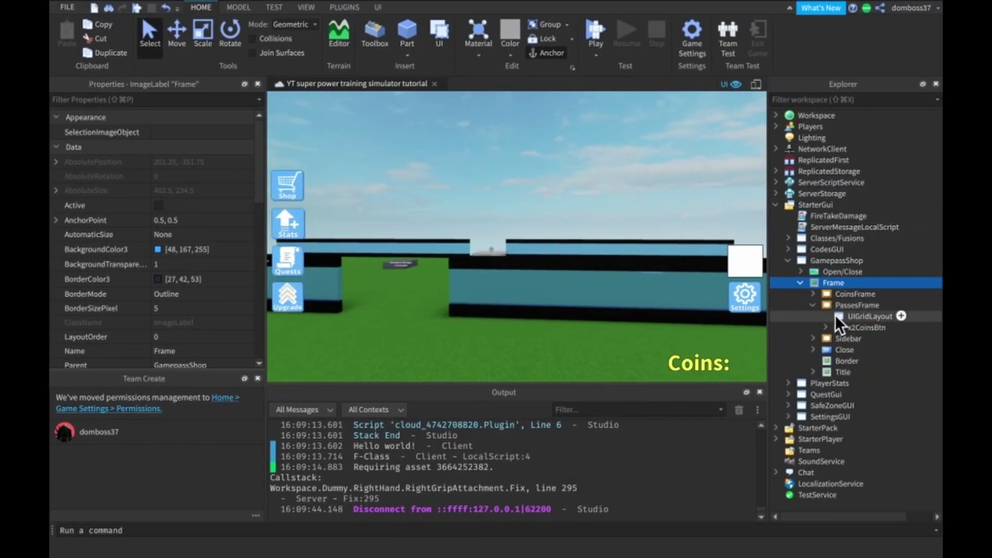
{"action": "left_click", "coordinate": [827, 328]}
{"action": "double_click", "coordinate": [874, 339]}
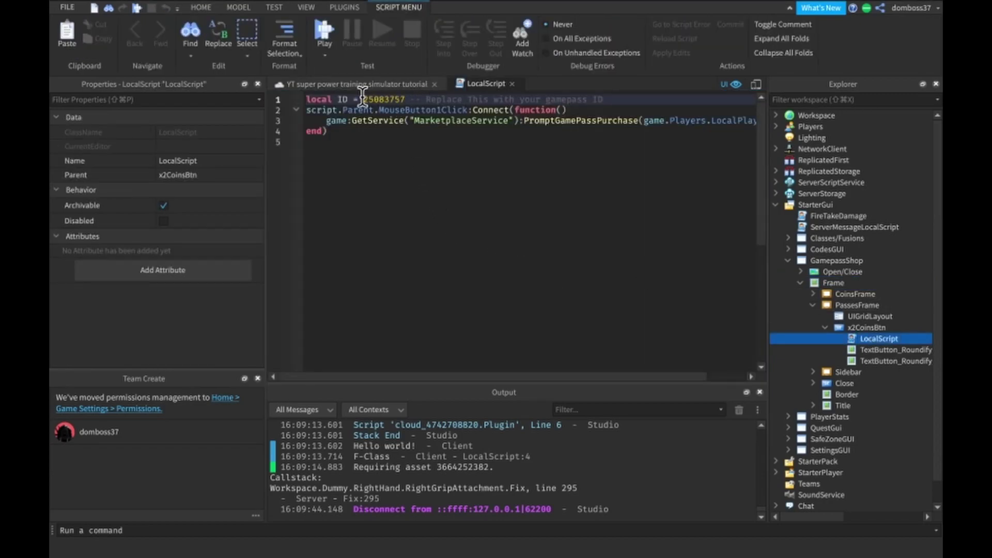
{"action": "double_click", "coordinate": [364, 99]}
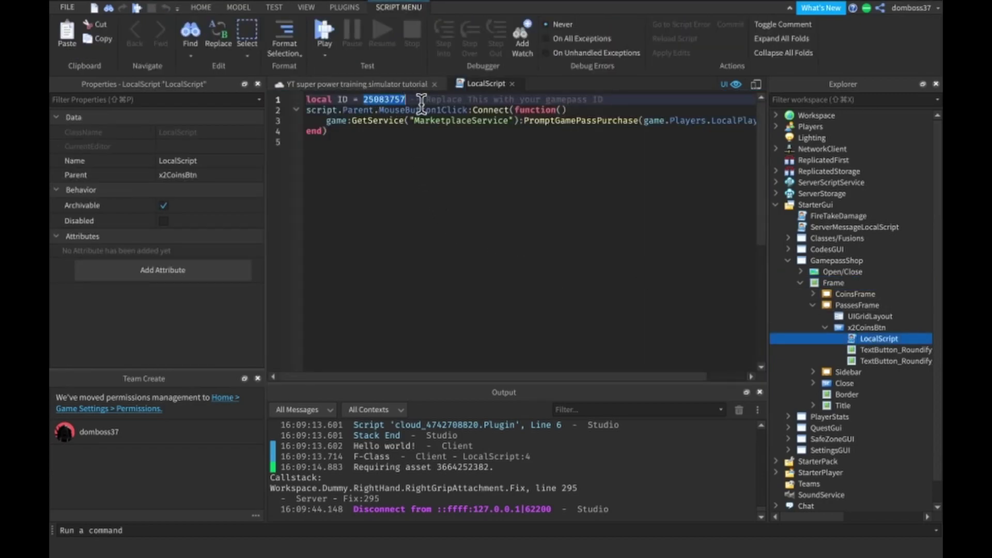
{"action": "left_click", "coordinate": [512, 83]}
Step: Duplicate x2CoinsBtn with Ctrl+D and return the browser to the game's pass list
{"action": "left_click", "coordinate": [826, 325]}
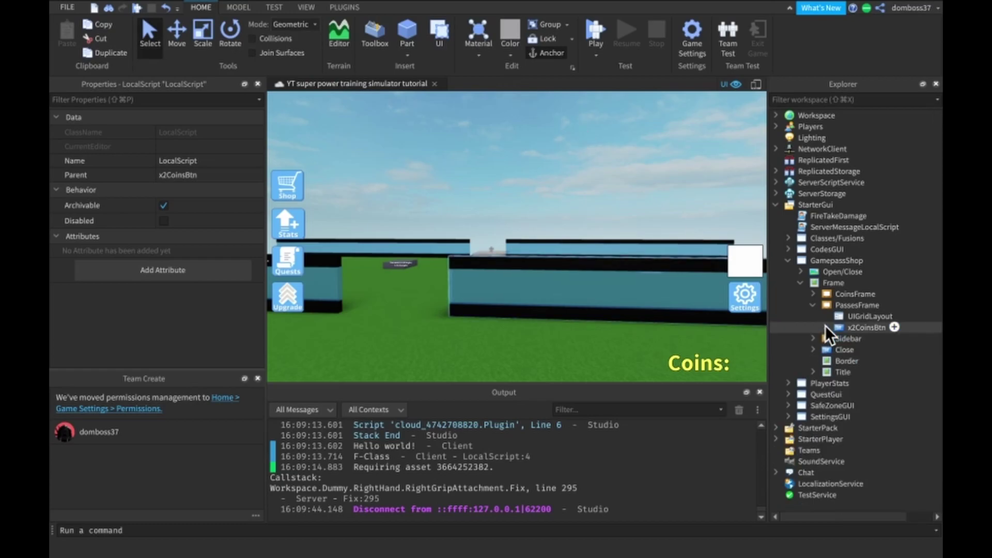
{"action": "left_click", "coordinate": [826, 324]}
{"action": "left_click", "coordinate": [825, 326]}
{"action": "left_click", "coordinate": [825, 326]}
{"action": "left_click", "coordinate": [827, 326]}
{"action": "left_click", "coordinate": [852, 328]}
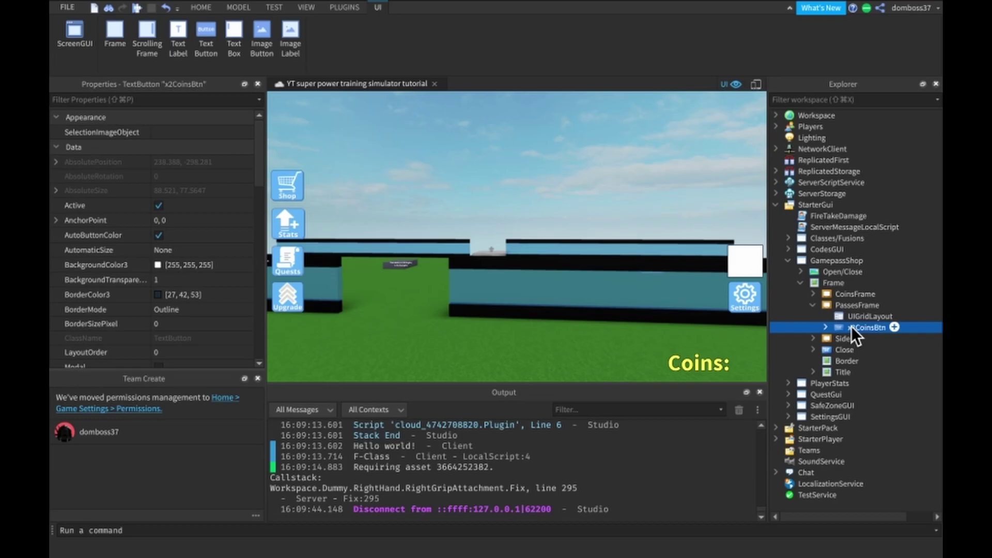
{"action": "key", "text": "ctrl+d"}
{"action": "key", "text": "ctrl+Left"}
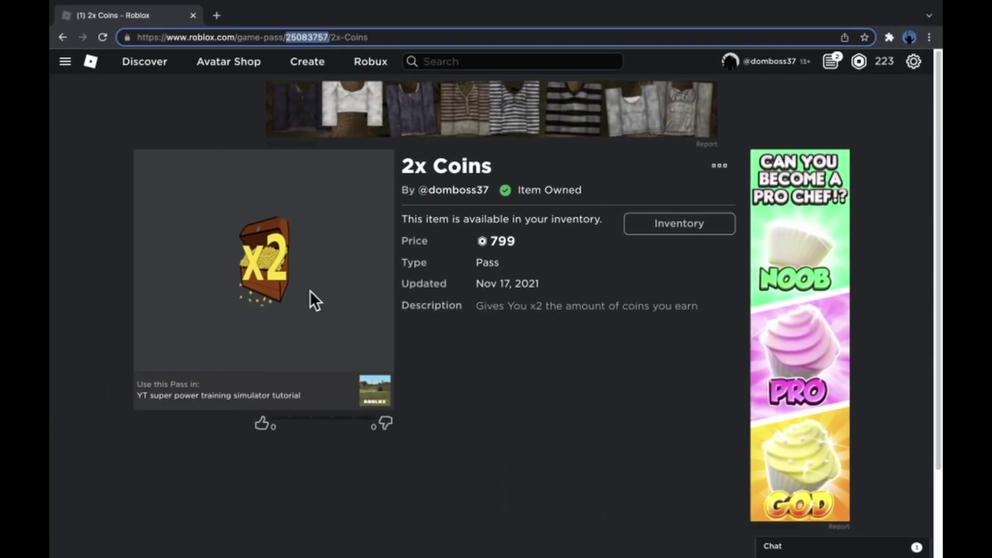
{"action": "left_click", "coordinate": [62, 37]}
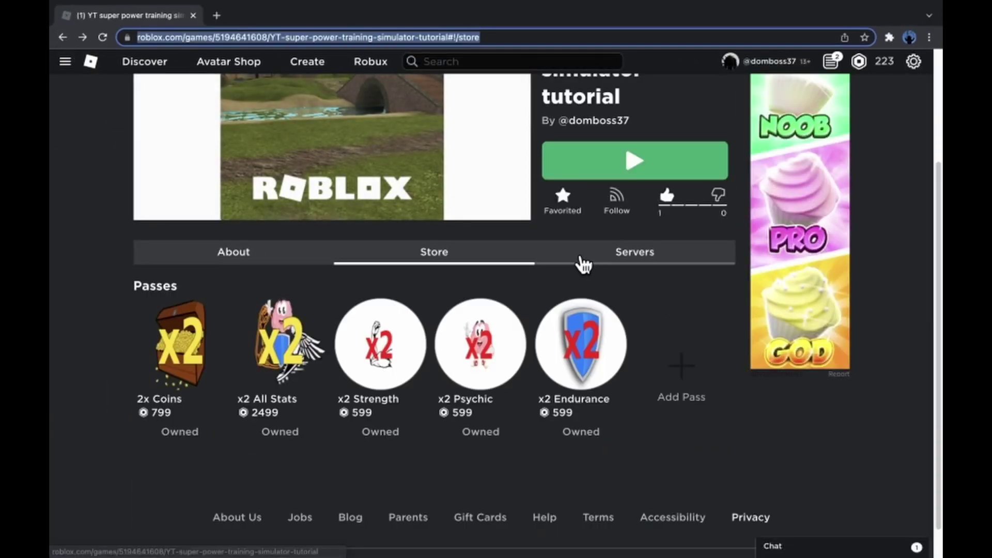
{"action": "key", "text": "ctrl+Right"}
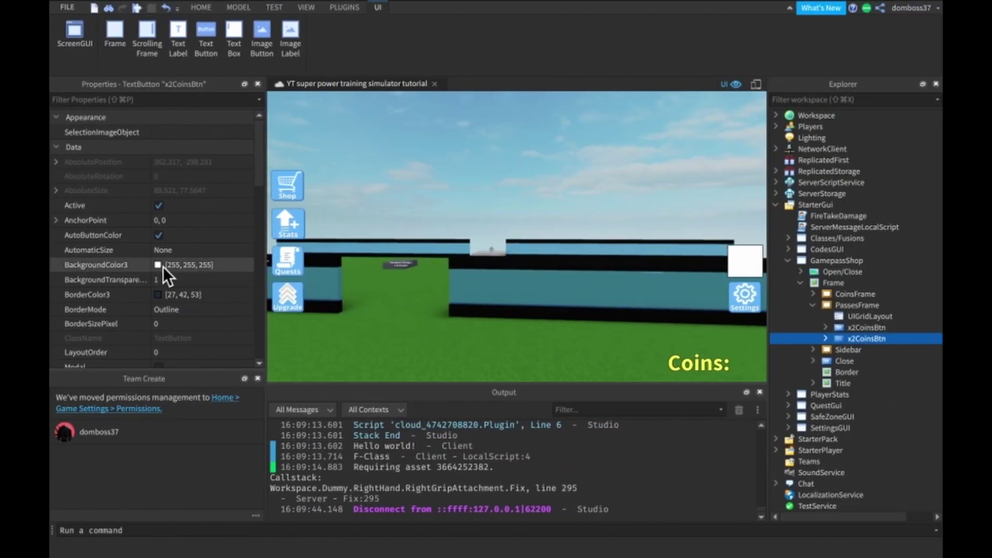
Step: Rename the duplicate button to x2AllStatsBtn
{"action": "scroll", "coordinate": [249, 271], "scroll_direction": "down", "scroll_amount": 10}
{"action": "scroll", "coordinate": [249, 271], "scroll_direction": "up", "scroll_amount": 3}
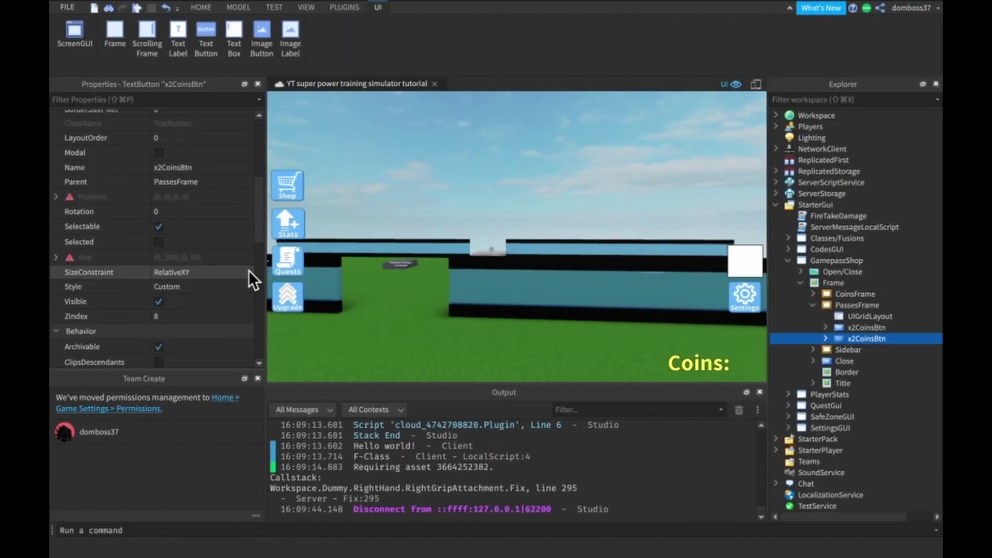
{"action": "left_click", "coordinate": [170, 167]}
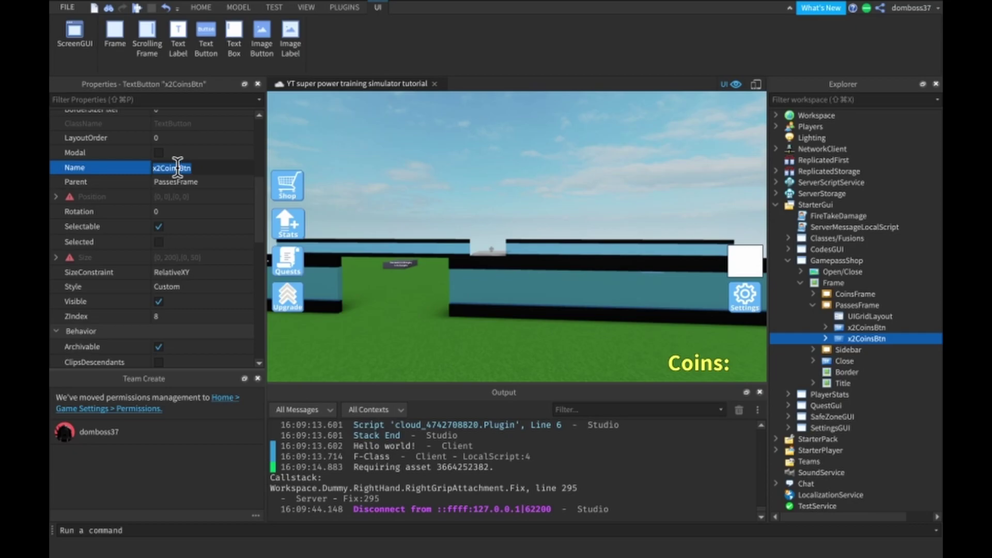
{"action": "left_click_drag", "start_coordinate": [180, 168], "coordinate": [157, 168]}
{"action": "type", "text": "AllStats"}
{"action": "key", "text": "Return"}
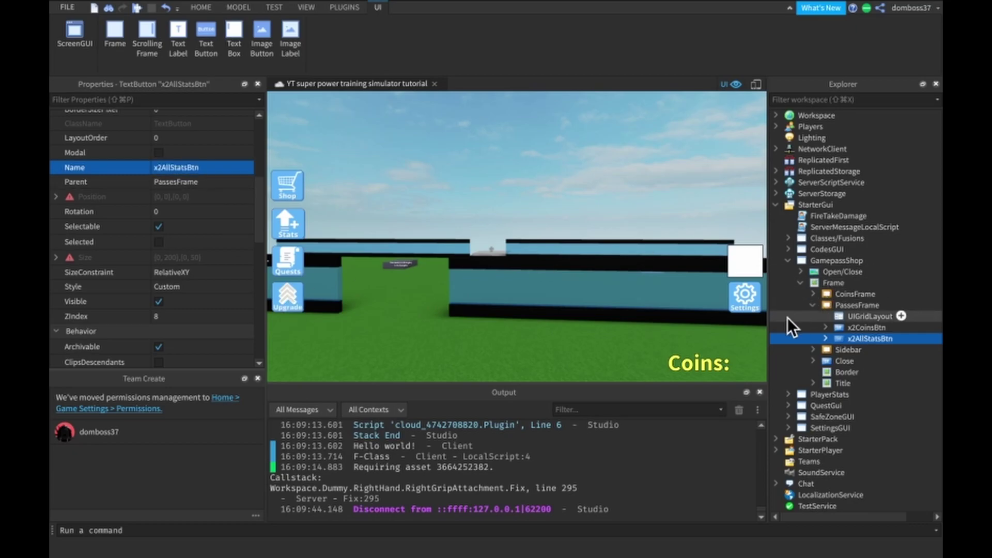
Step: Replace the LocalScript's pass ID 25083757 with the x2 All Stats ID 25084257
{"action": "left_click", "coordinate": [826, 338]}
{"action": "double_click", "coordinate": [851, 347]}
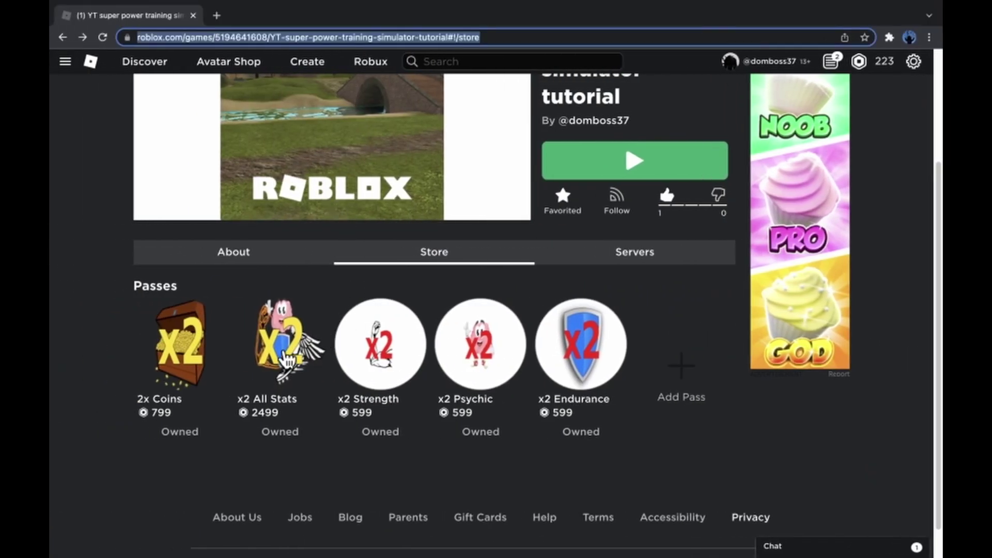
{"action": "left_click", "coordinate": [286, 358]}
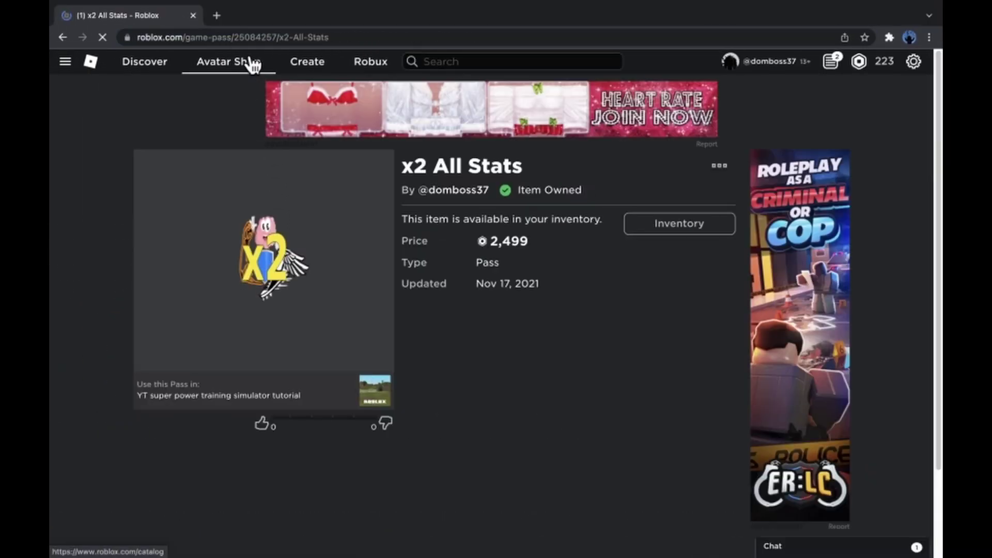
{"action": "left_click", "coordinate": [250, 38]}
{"action": "double_click", "coordinate": [308, 38]}
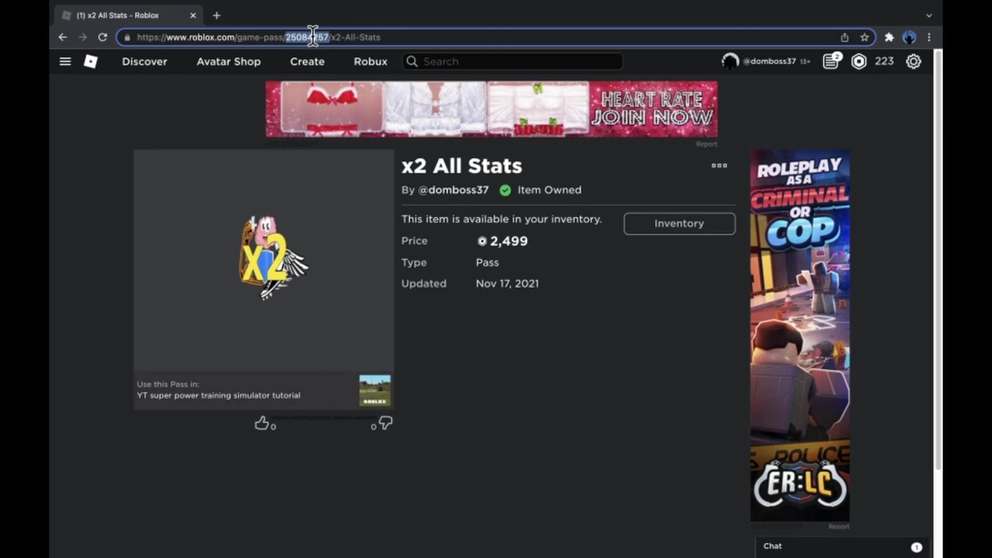
{"action": "key", "text": "ctrl+Right"}
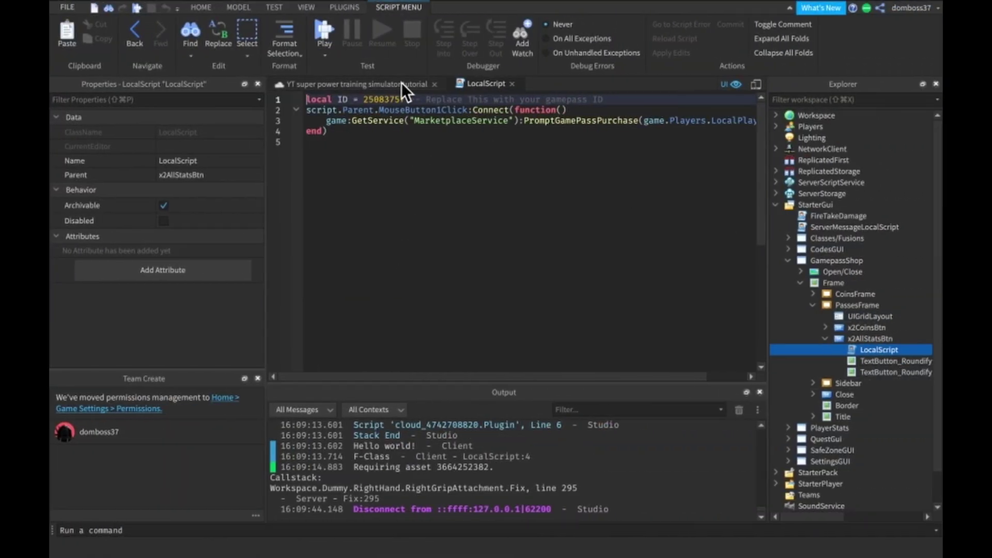
{"action": "double_click", "coordinate": [383, 100]}
{"action": "type", "text": "25084257"}
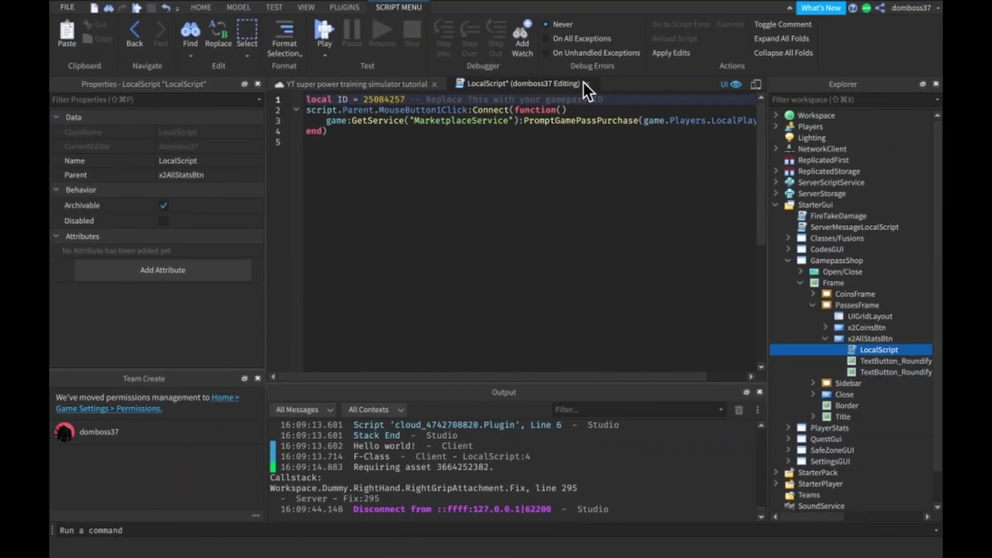
{"action": "left_click", "coordinate": [587, 83]}
Step: Change x2AllStatsBtn's Text to 2X ALL STATS
{"action": "left_click", "coordinate": [827, 339]}
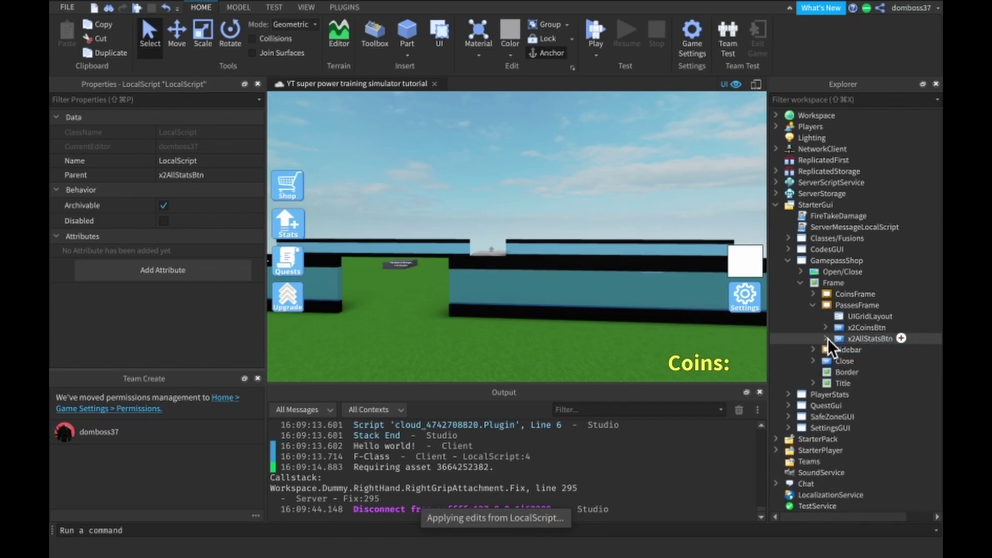
{"action": "left_click", "coordinate": [826, 339]}
{"action": "left_click", "coordinate": [848, 364]}
{"action": "left_click", "coordinate": [826, 339]}
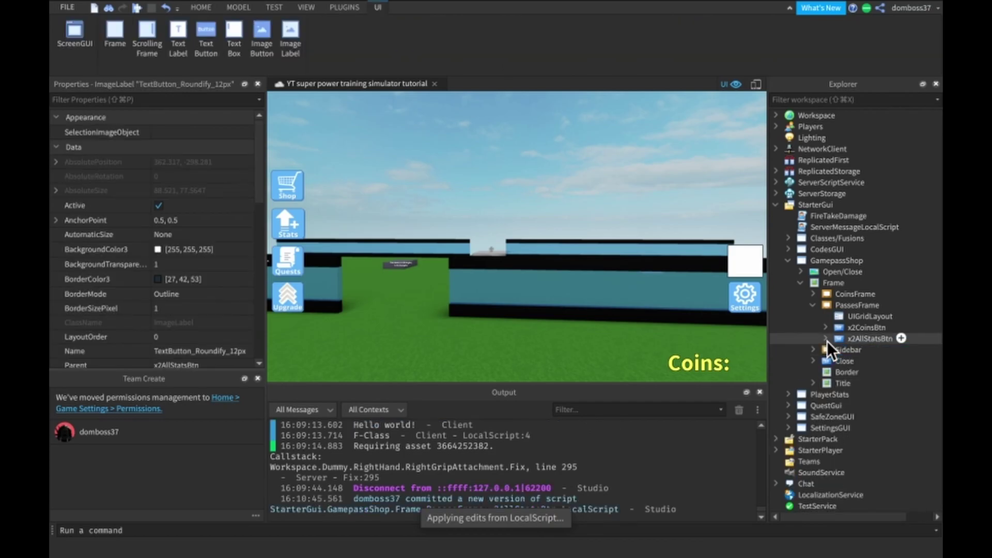
{"action": "left_click", "coordinate": [843, 339]}
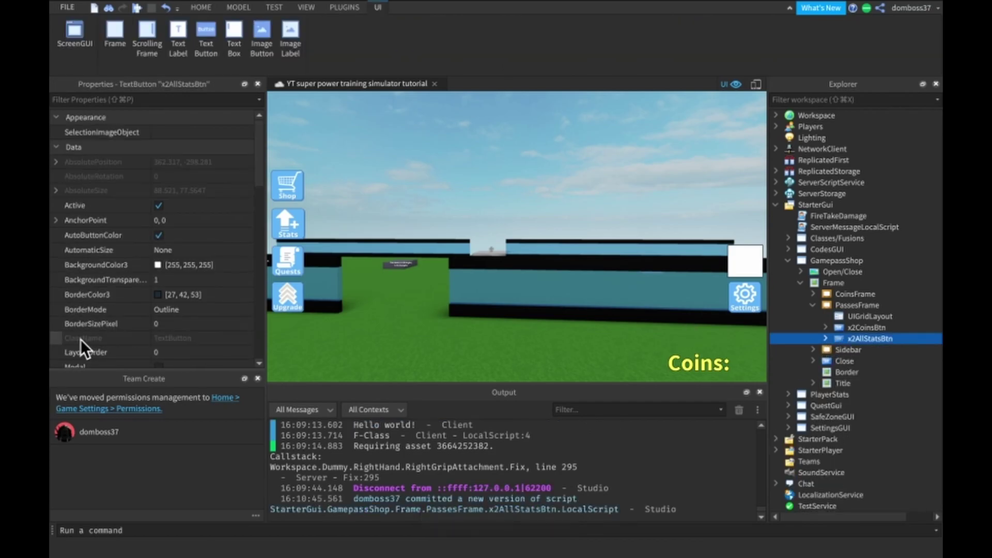
{"action": "scroll", "coordinate": [184, 234], "scroll_direction": "down", "scroll_amount": 15}
{"action": "scroll", "coordinate": [184, 233], "scroll_direction": "up", "scroll_amount": 5}
{"action": "left_click", "coordinate": [182, 203]}
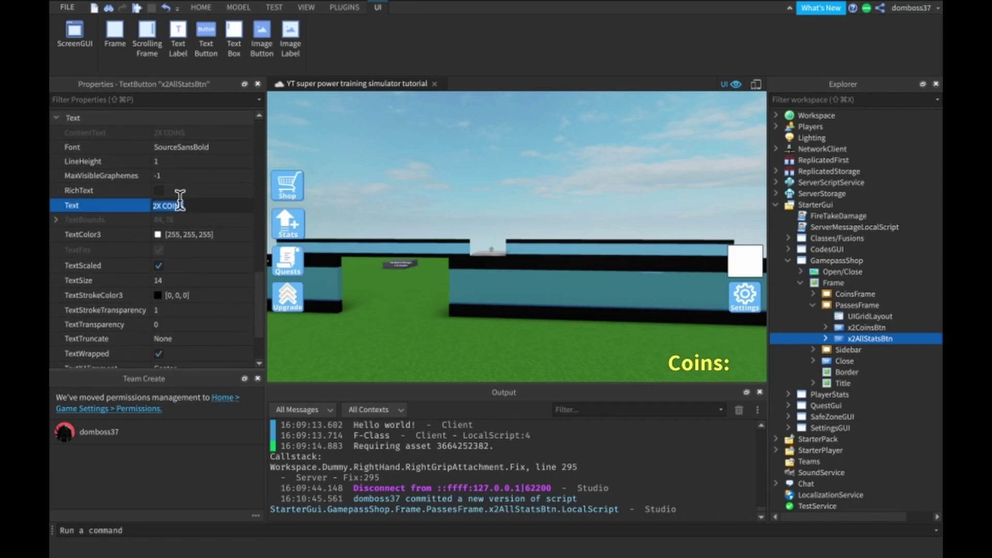
{"action": "double_click", "coordinate": [174, 206]}
{"action": "type", "text": "ALL STATS"}
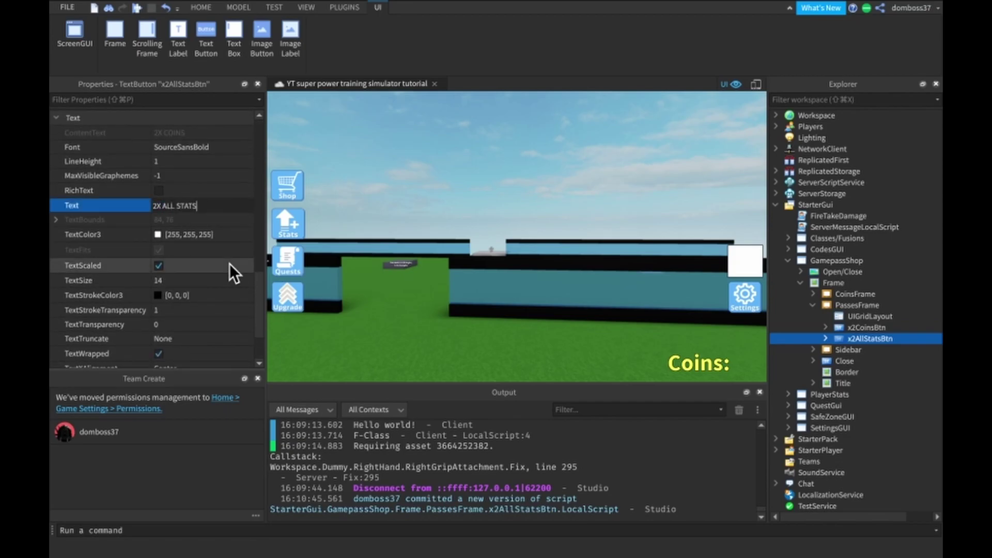
{"action": "key", "text": "Return"}
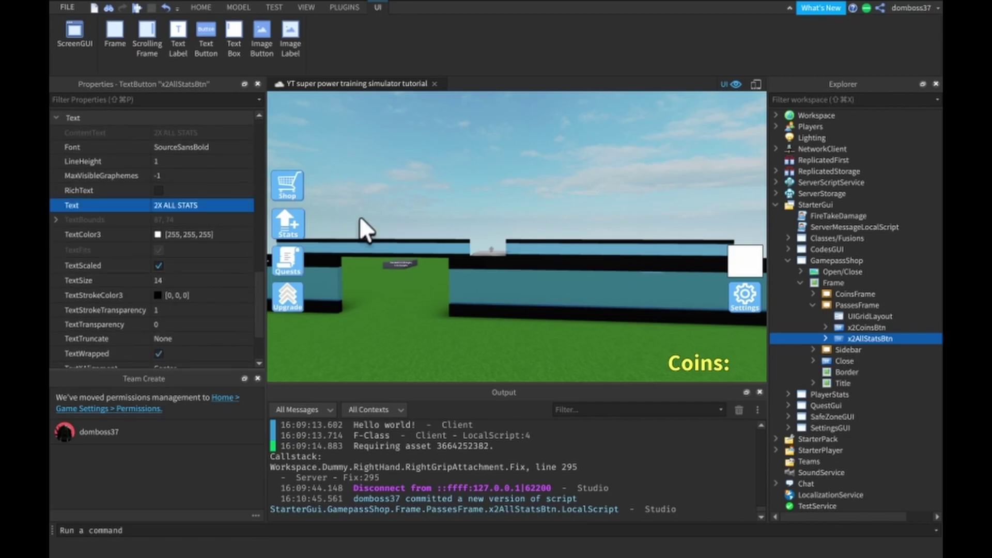
Step: Set the copied pass button's label text to 2X STRENGTH
{"action": "left_click", "coordinate": [861, 329]}
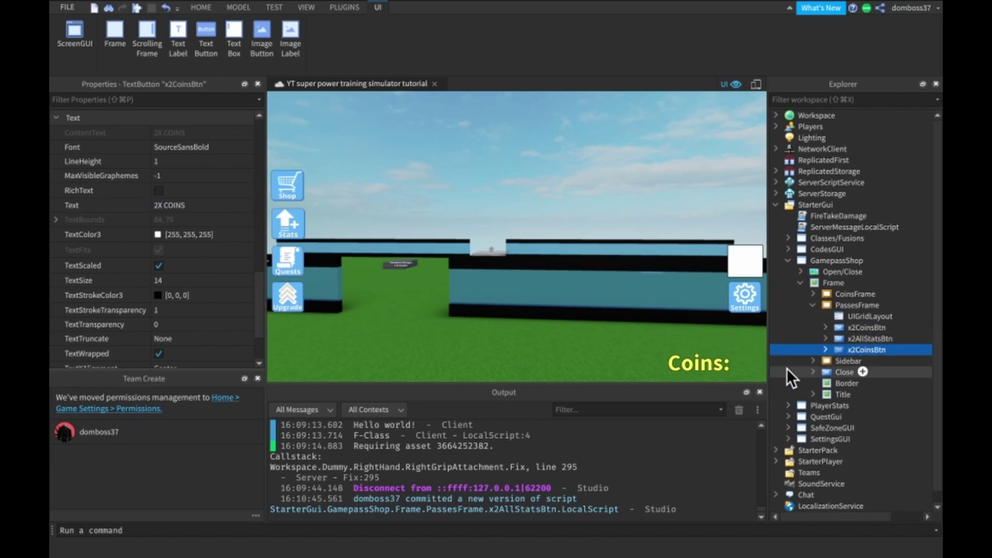
{"action": "key", "text": "ctrl+Left"}
{"action": "left_click", "coordinate": [62, 38]}
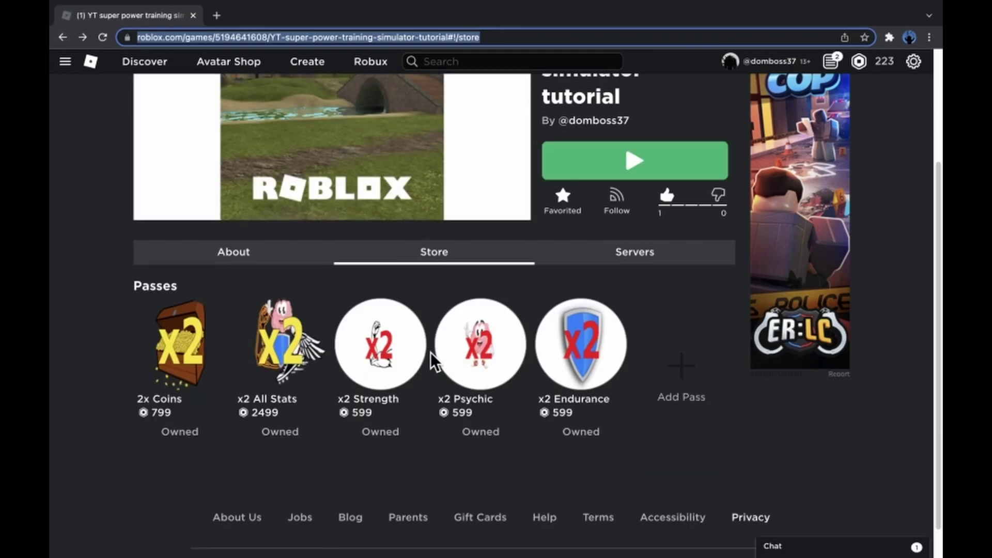
{"action": "key", "text": "ctrl+Right"}
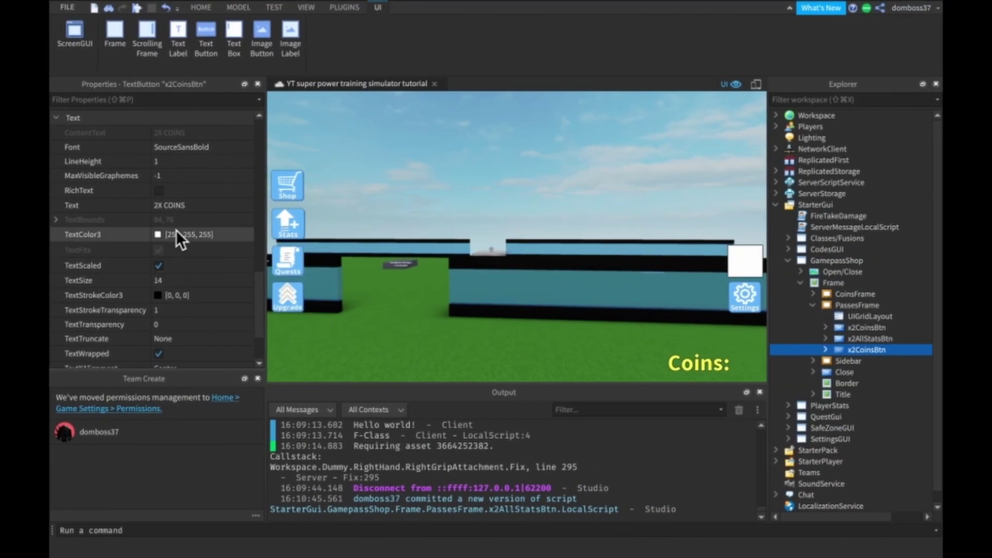
{"action": "double_click", "coordinate": [175, 206]}
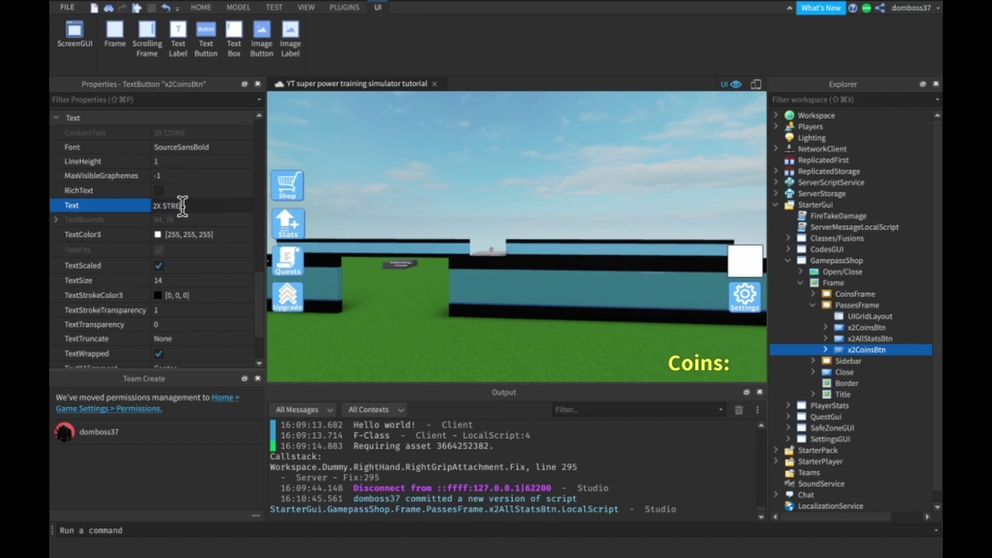
{"action": "type", "text": "STRENGTH"}
{"action": "key", "text": "Return"}
Step: Rename the new button to x2StrengthBtn
{"action": "key", "text": "ctrl+Left"}
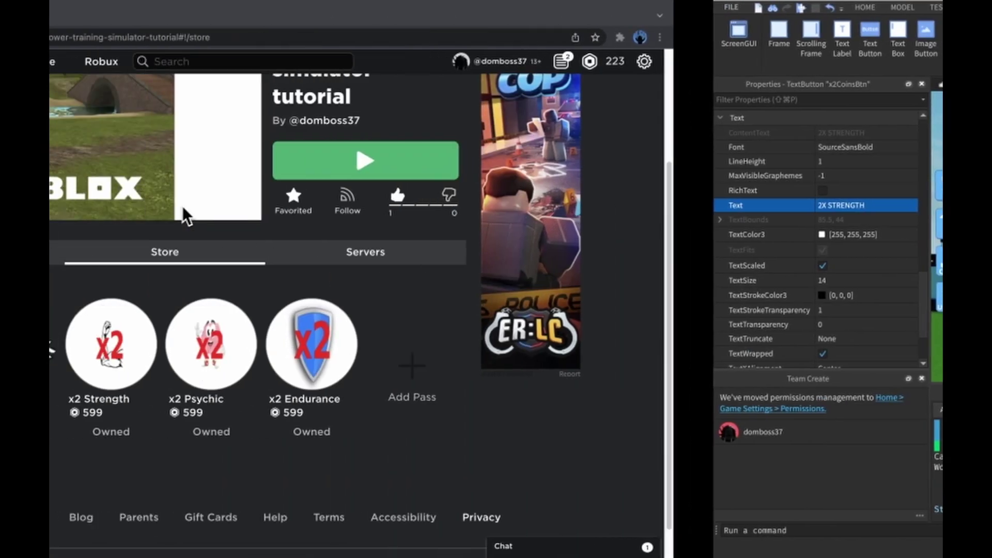
{"action": "key", "text": "ctrl+Right"}
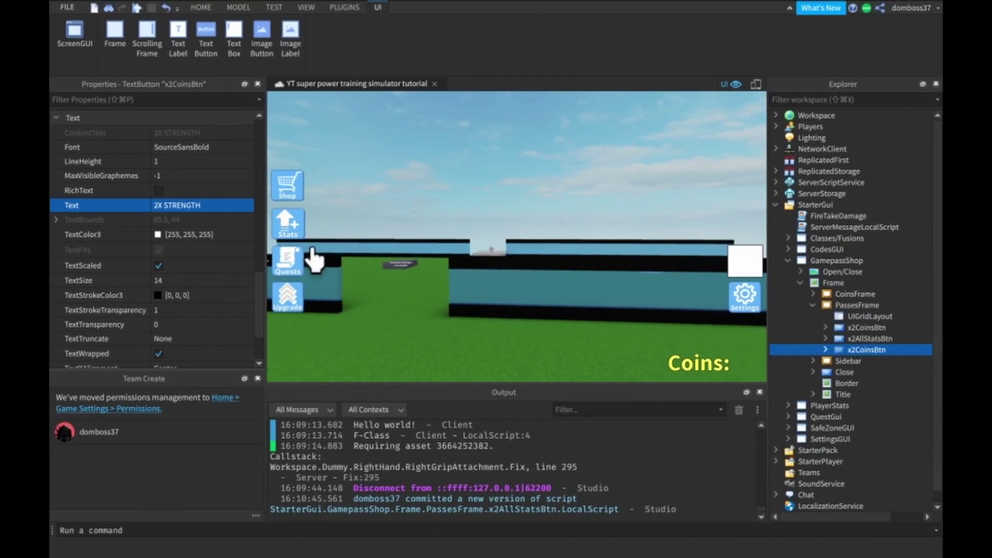
{"action": "scroll", "coordinate": [196, 176], "scroll_direction": "up", "scroll_amount": 10}
{"action": "scroll", "coordinate": [190, 284], "scroll_direction": "down", "scroll_amount": 8}
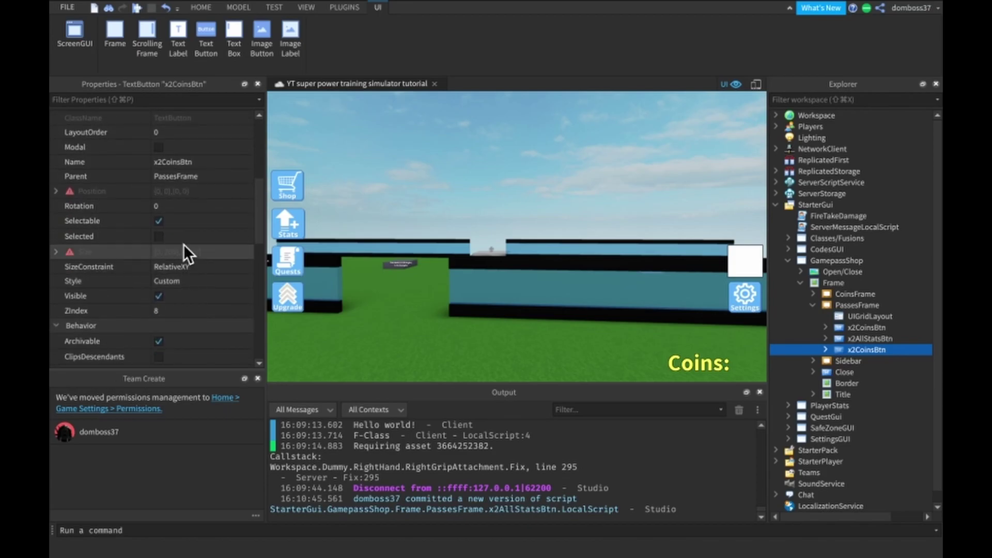
{"action": "left_click", "coordinate": [172, 162]}
{"action": "left_click", "coordinate": [173, 162]}
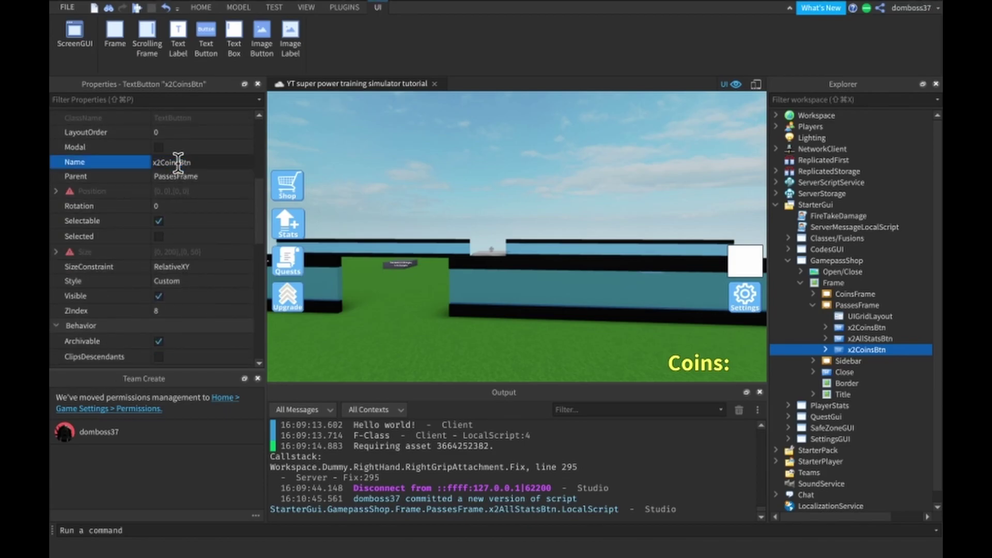
{"action": "type", "text": "Strengt"}
{"action": "type", "text": "h"}
{"action": "key", "text": "Return"}
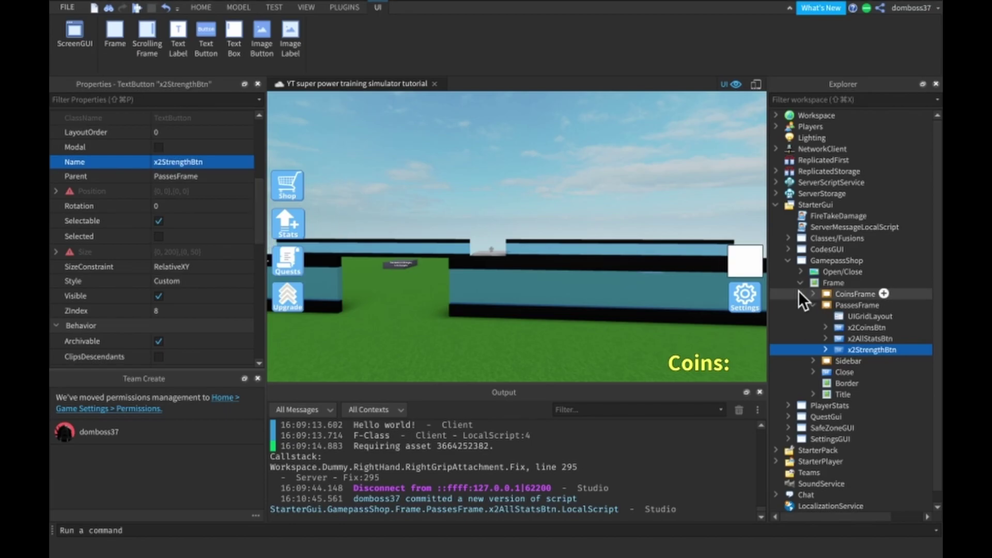
Step: Paste the x2 Strength pass ID 25644347 over line 1's ID in x2StrengthBtn's LocalScript
{"action": "left_click", "coordinate": [826, 349]}
{"action": "double_click", "coordinate": [846, 360]}
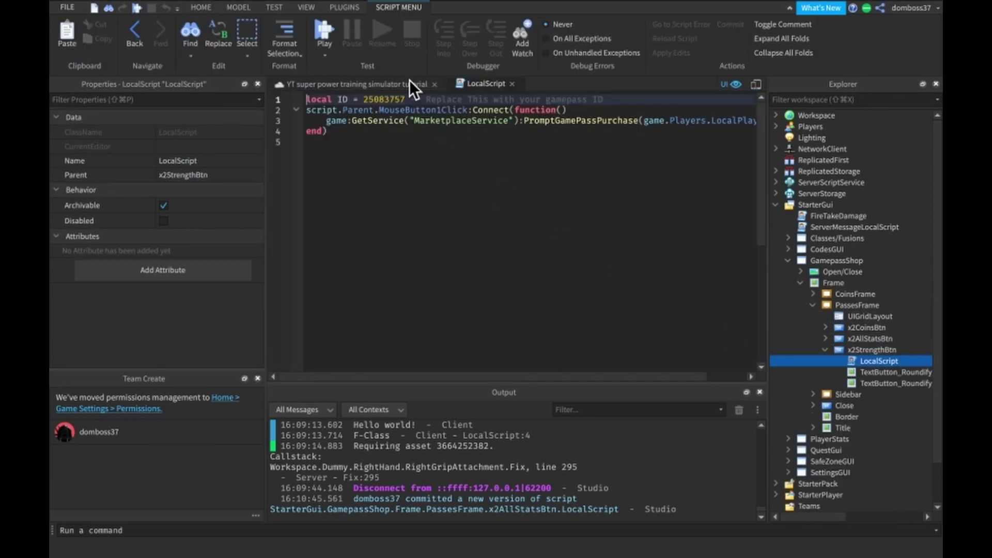
{"action": "key", "text": "ctrl+Left"}
{"action": "double_click", "coordinate": [257, 33]}
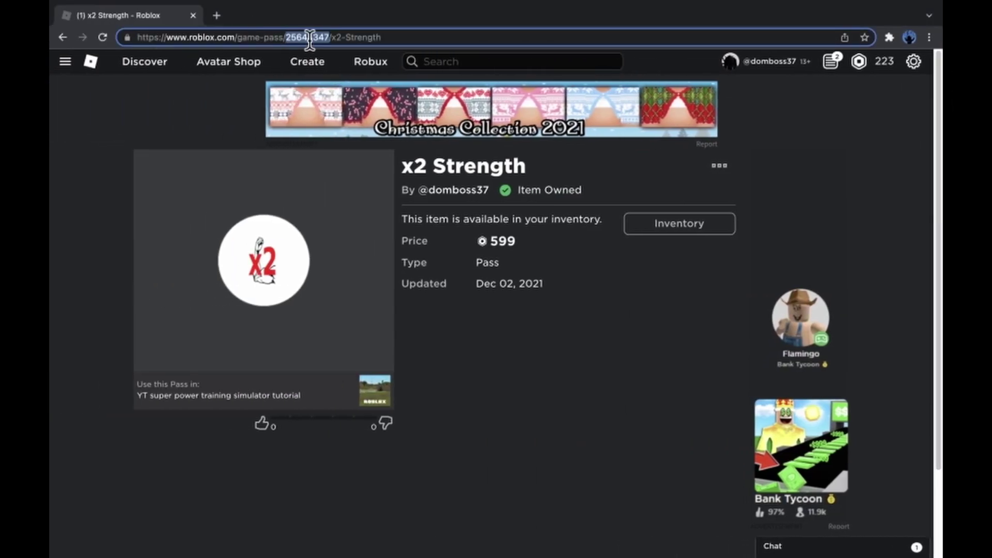
{"action": "key", "text": "super+c"}
{"action": "key", "text": "ctrl+Right"}
{"action": "double_click", "coordinate": [384, 99]}
{"action": "key", "text": "super+v"}
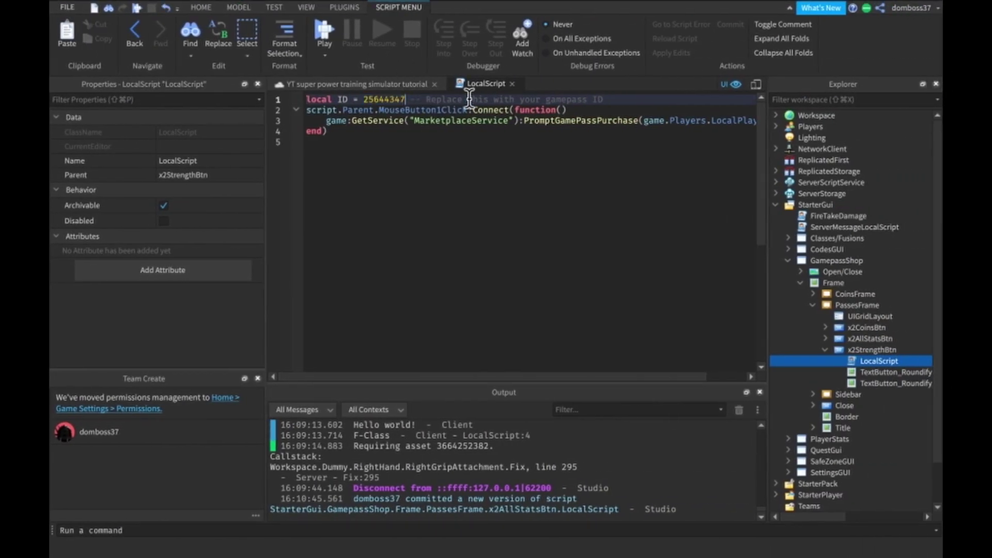
Step: Duplicate x2StrengthBtn and rename the copy x2PsychicBtn
{"action": "left_click", "coordinate": [586, 83]}
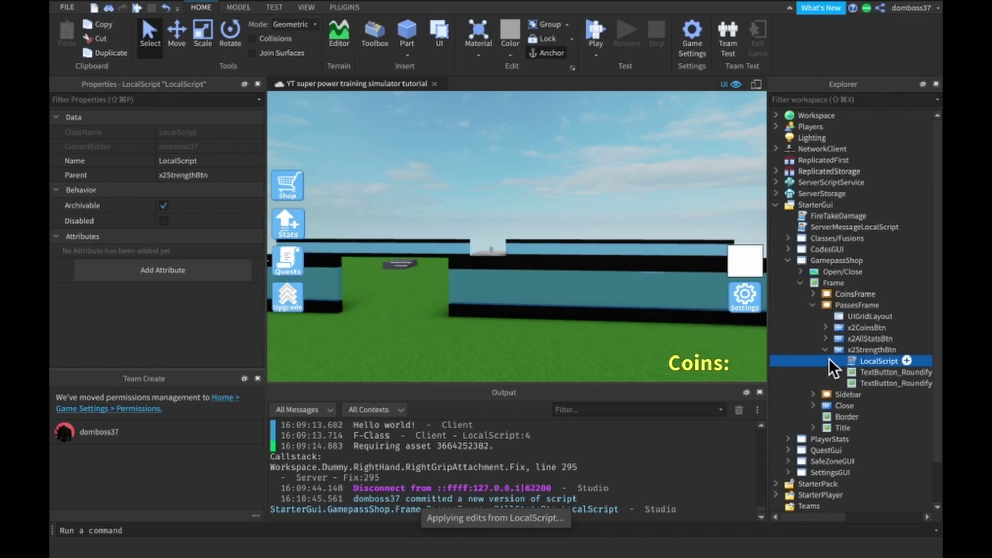
{"action": "left_click", "coordinate": [825, 350]}
{"action": "left_click", "coordinate": [858, 360]}
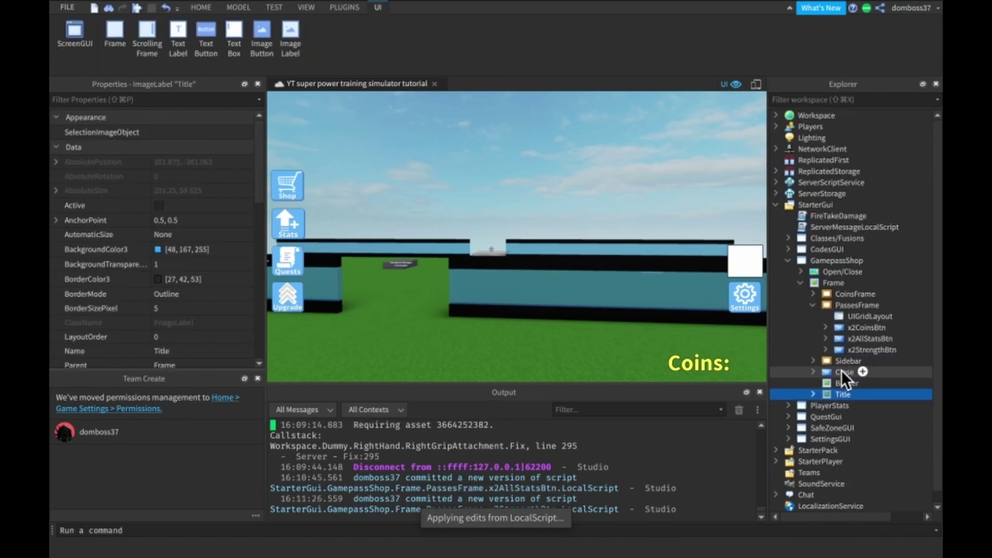
{"action": "left_click", "coordinate": [847, 349]}
{"action": "key", "text": "ctrl+d"}
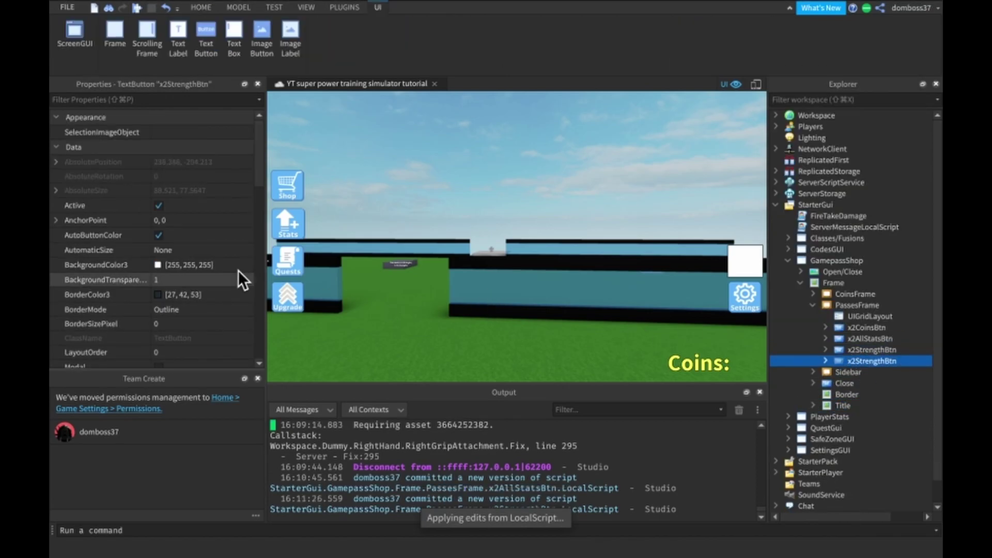
{"action": "scroll", "coordinate": [196, 278], "scroll_direction": "down", "scroll_amount": 2}
{"action": "left_click", "coordinate": [183, 275]}
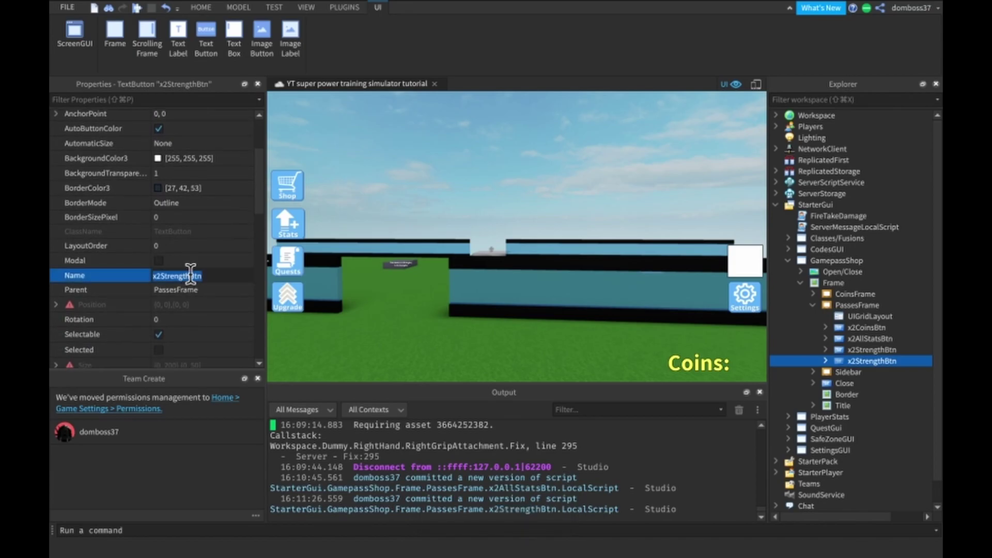
{"action": "left_click_drag", "start_coordinate": [190, 274], "coordinate": [167, 275]}
{"action": "type", "text": "Psychic"}
{"action": "key", "text": "Return"}
Step: Set the new button's Text to 2X PSYCHIC
{"action": "scroll", "coordinate": [173, 271], "scroll_direction": "down", "scroll_amount": 10}
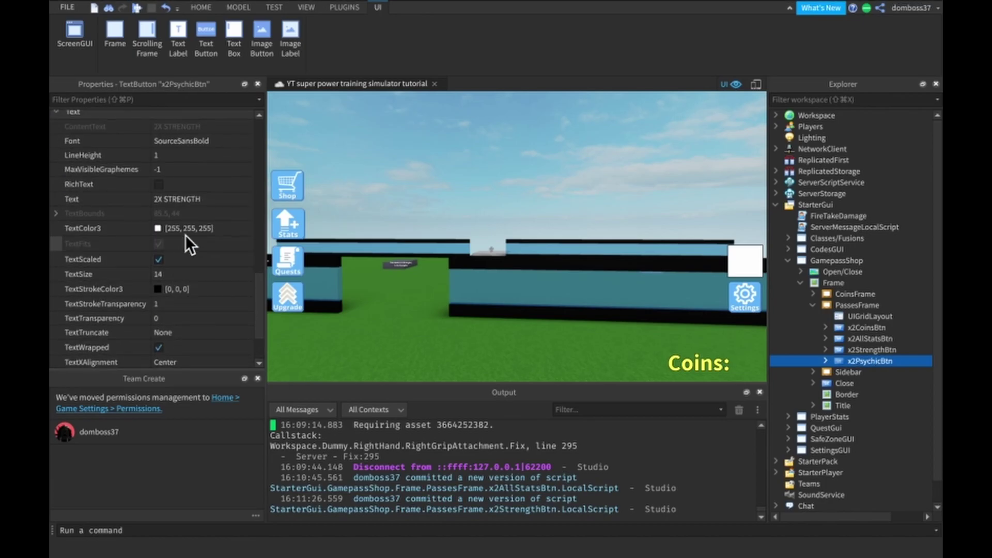
{"action": "left_click", "coordinate": [199, 199]}
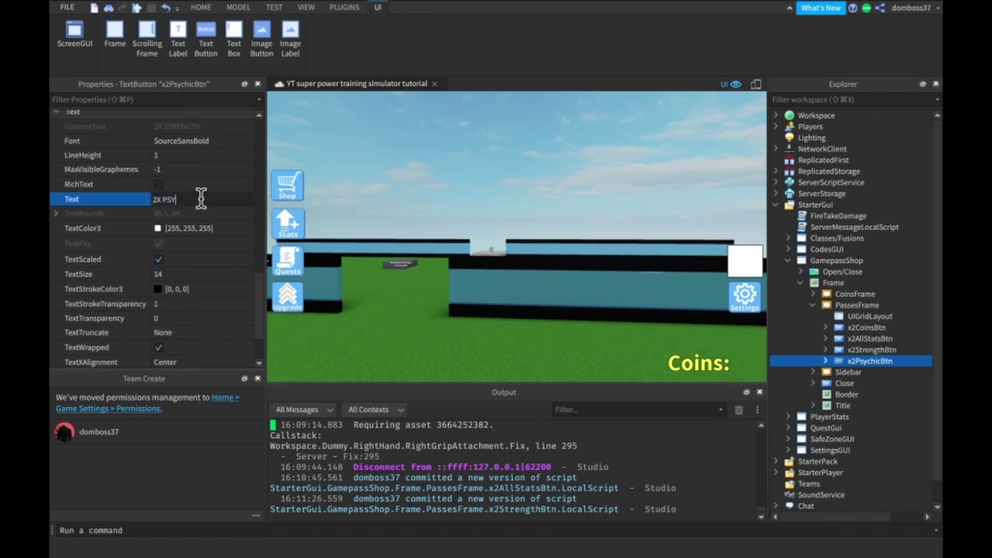
{"action": "type", "text": "2X PSYCHIC"}
{"action": "key", "text": "Return"}
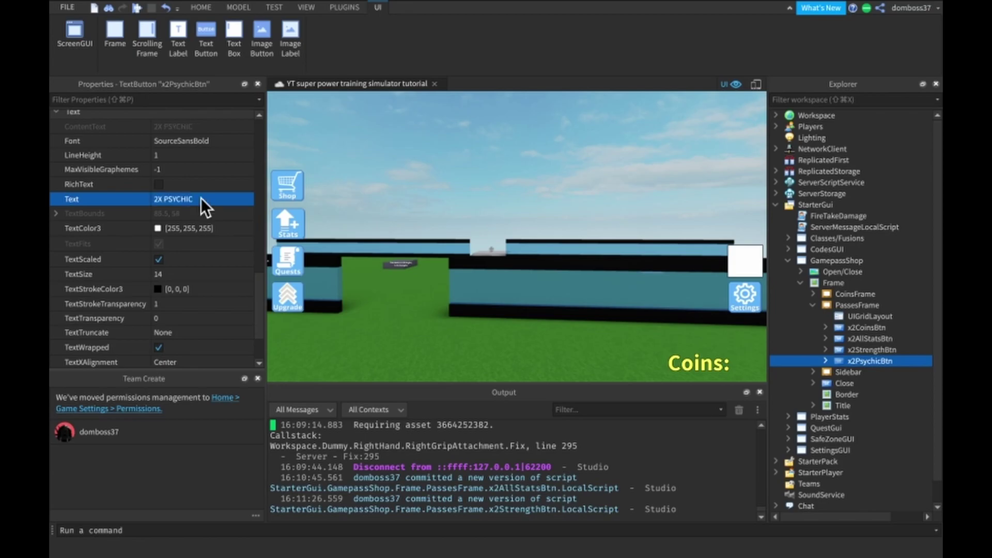
Step: Replace the pass ID in x2PsychicBtn's LocalScript with the x2 Psychic ID 25644380
{"action": "right_click_drag", "start_coordinate": [738, 162], "coordinate": [747, 162]}
{"action": "left_click", "coordinate": [825, 360]}
{"action": "double_click", "coordinate": [855, 373]}
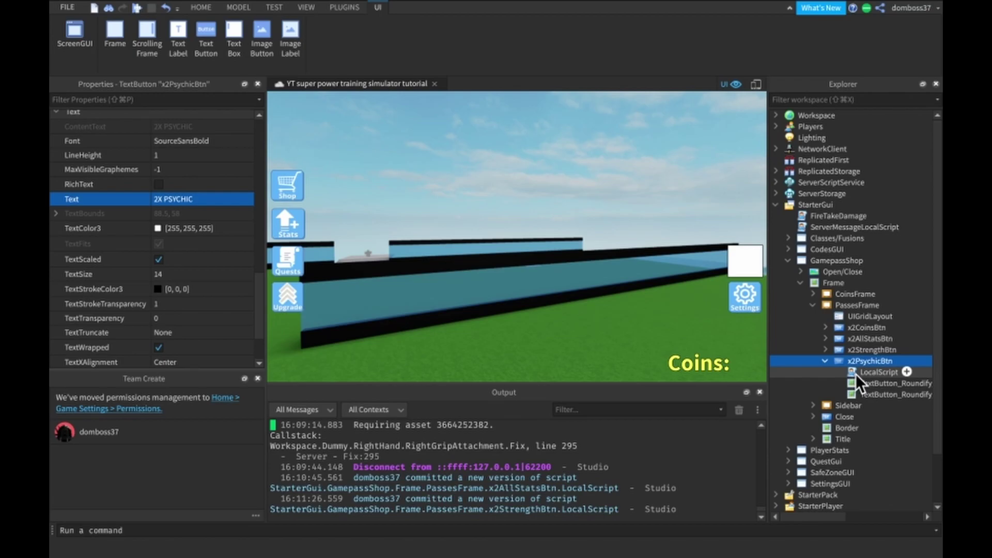
{"action": "key", "text": "ctrl+Left"}
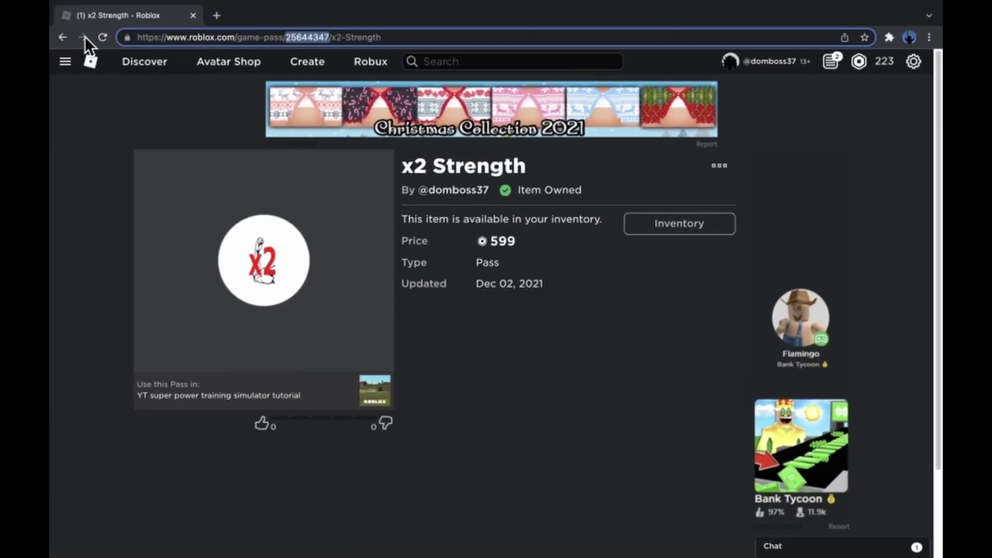
{"action": "left_click", "coordinate": [64, 37]}
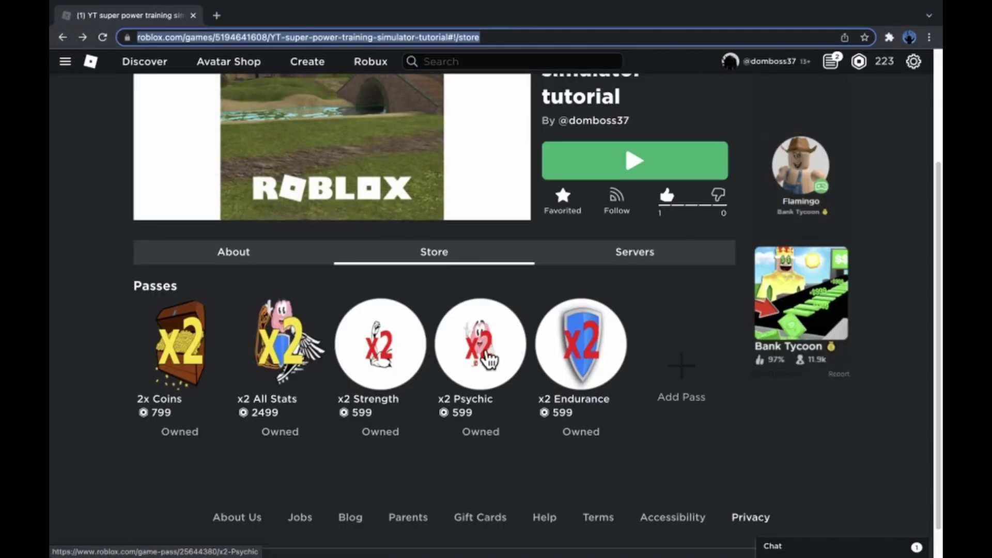
{"action": "left_click", "coordinate": [497, 357]}
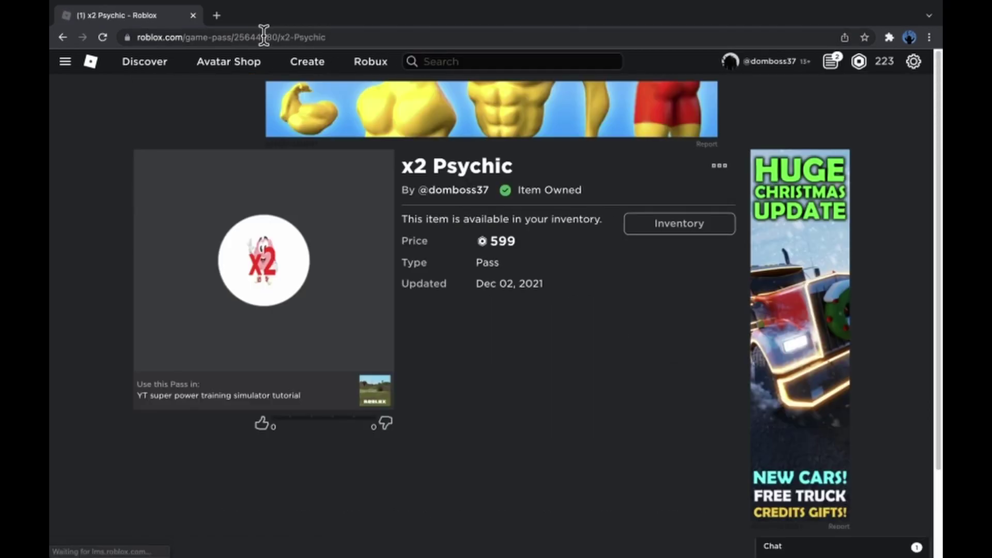
{"action": "double_click", "coordinate": [263, 37]}
{"action": "key", "text": "ctrl+Right"}
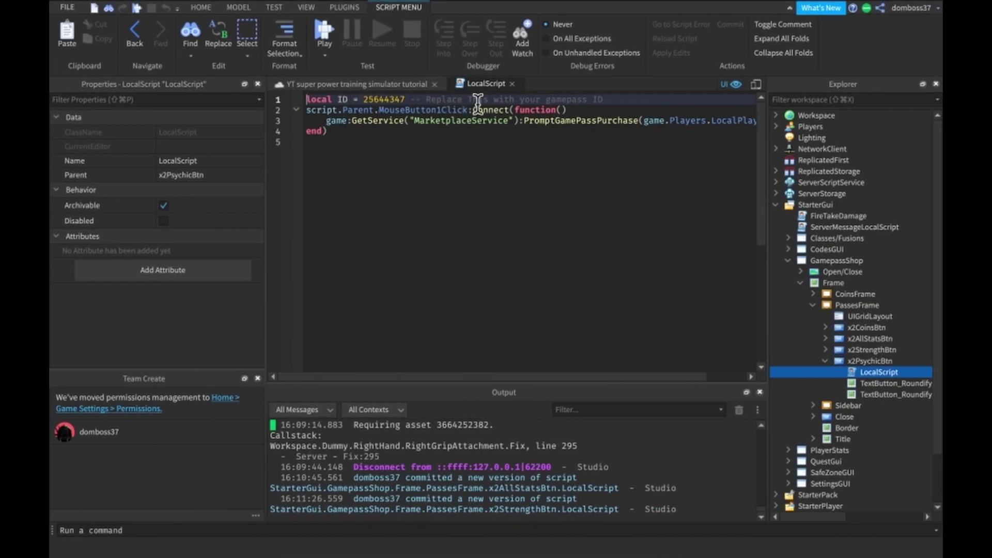
{"action": "double_click", "coordinate": [385, 99]}
{"action": "key", "text": "ctrl+v"}
{"action": "left_click", "coordinate": [588, 83]}
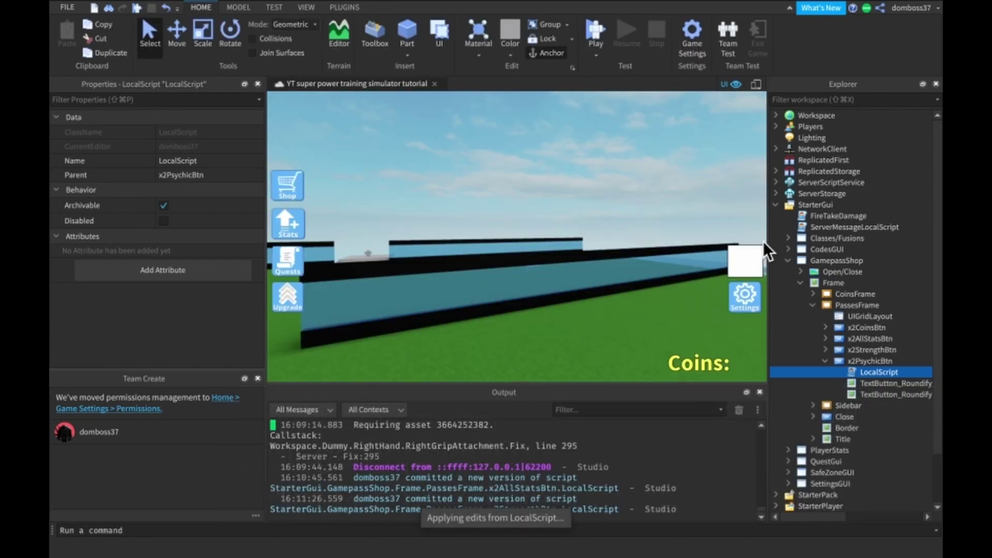
Step: Duplicate x2PsychicBtn and rename the copy x2EnduranceBtn
{"action": "left_click", "coordinate": [826, 360]}
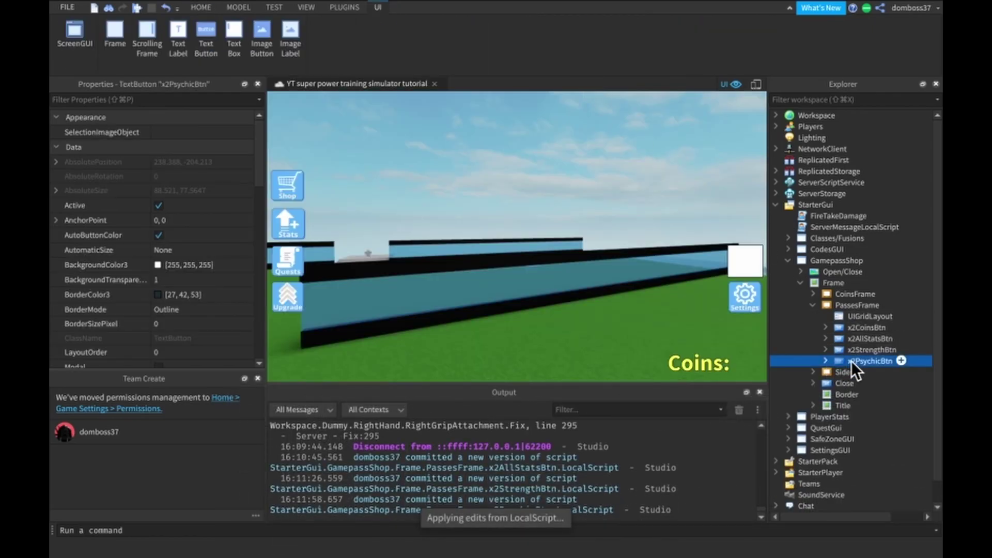
{"action": "key", "text": "ctrl+d"}
{"action": "scroll", "coordinate": [95, 247], "scroll_direction": "down", "scroll_amount": 5}
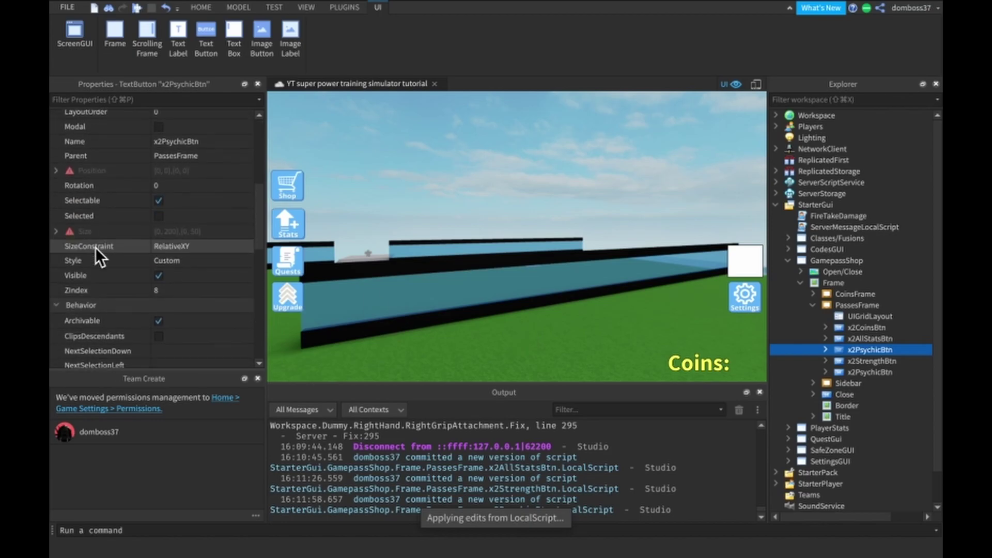
{"action": "left_click", "coordinate": [181, 139]}
{"action": "left_click_drag", "start_coordinate": [187, 139], "coordinate": [175, 139]}
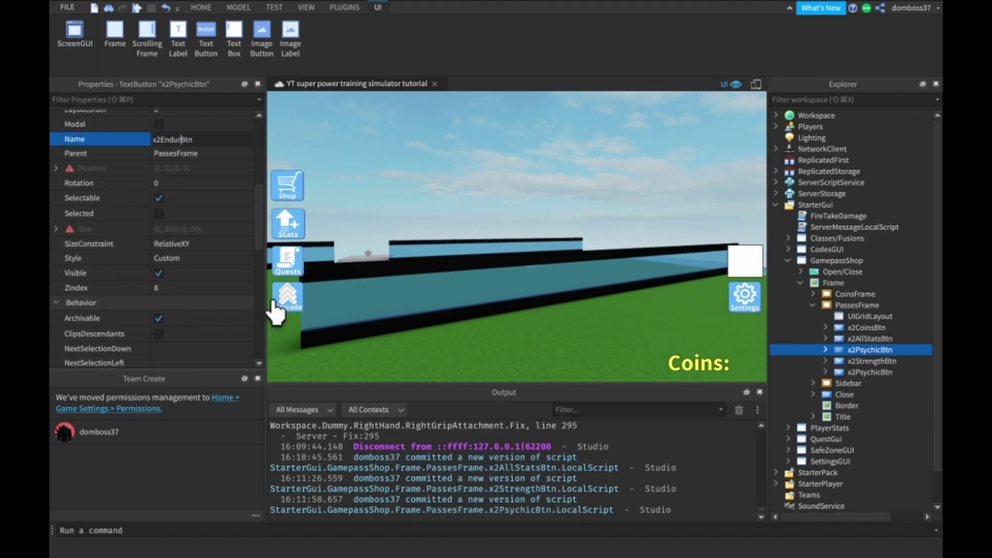
{"action": "type", "text": "Endurance"}
{"action": "key", "text": "Return"}
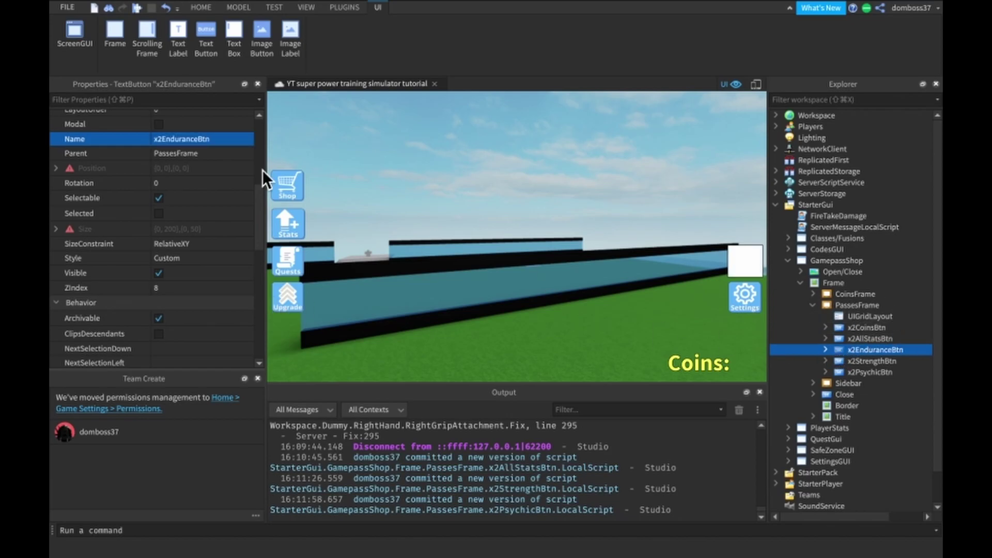
Step: Label x2EnduranceBtn 2X ENDURANCE and expand it in the Explorer
{"action": "scroll", "coordinate": [260, 178], "scroll_direction": "down", "scroll_amount": 5}
{"action": "left_click", "coordinate": [220, 285]}
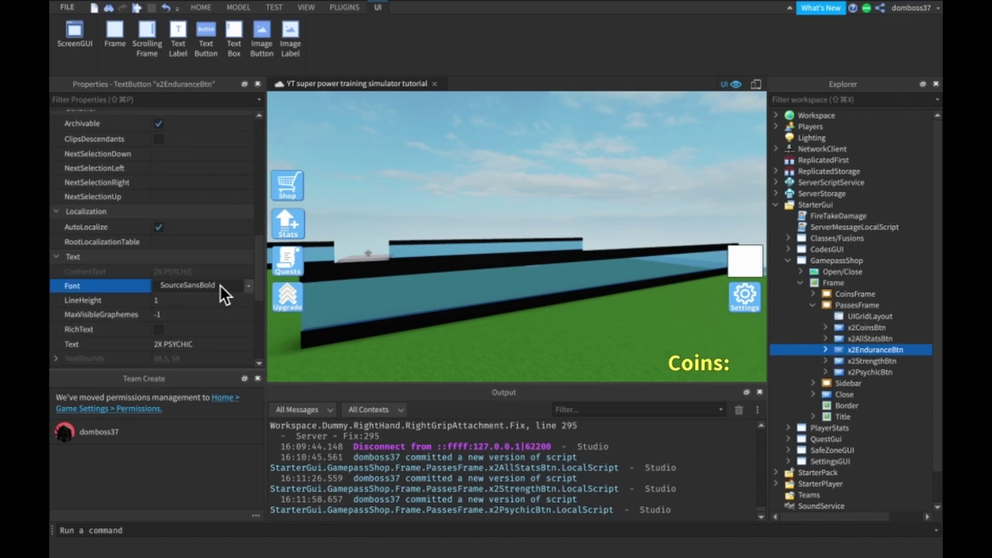
{"action": "left_click", "coordinate": [217, 343]}
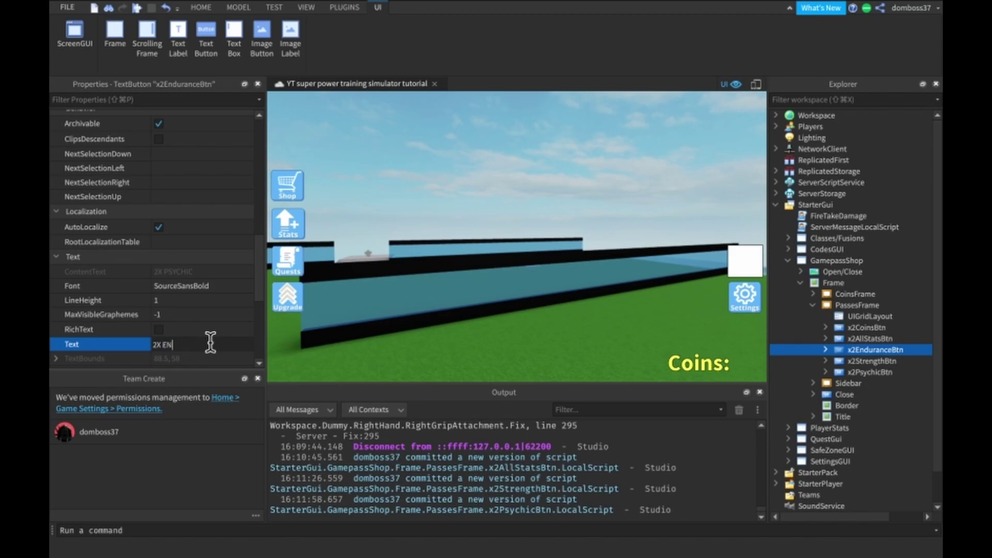
{"action": "type", "text": "2X ENDURANCE"}
{"action": "key", "text": "Return"}
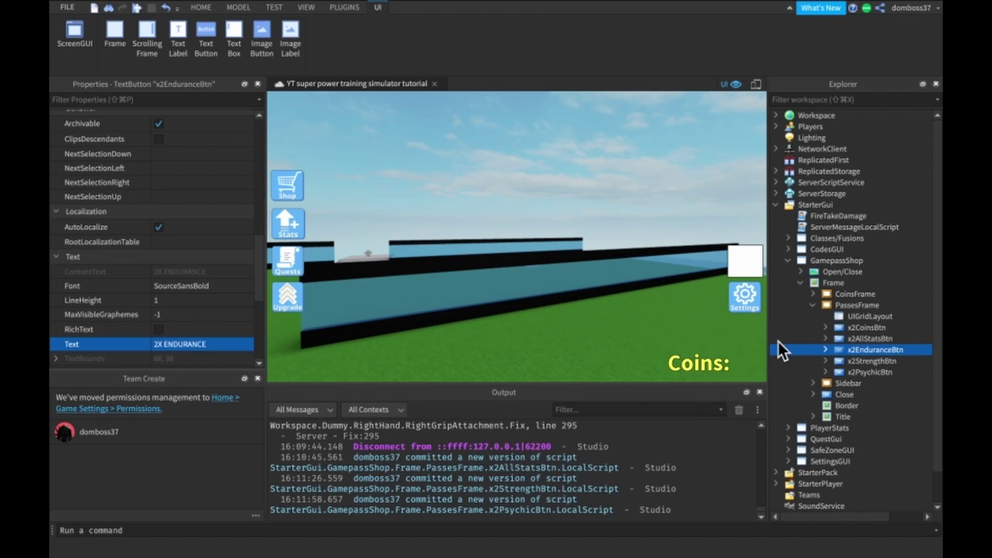
{"action": "left_click", "coordinate": [826, 348]}
Step: Put the x2 Endurance pass ID 25644415 into x2EnduranceBtn's LocalScript and close the editor
{"action": "double_click", "coordinate": [842, 360]}
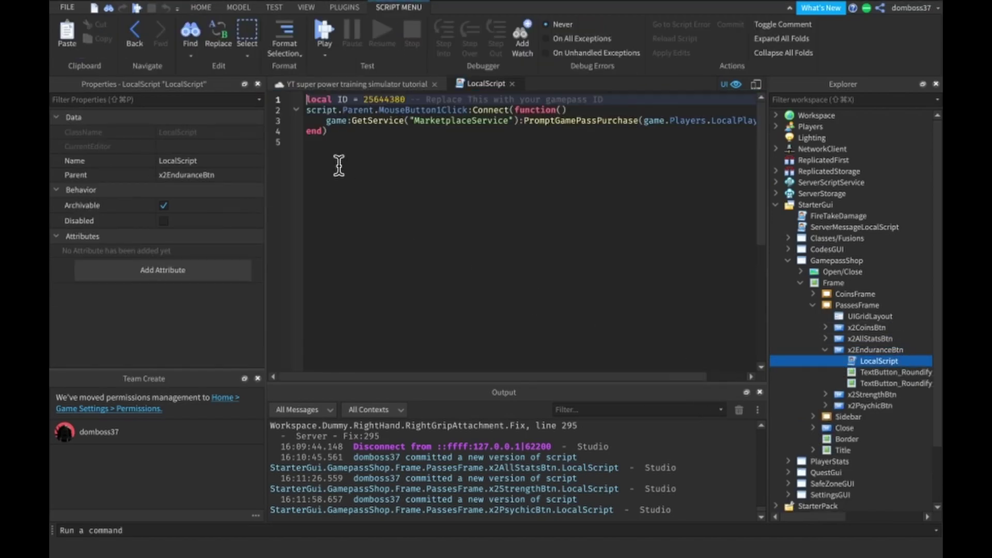
{"action": "key", "text": "super+Tab"}
{"action": "left_click", "coordinate": [61, 37]}
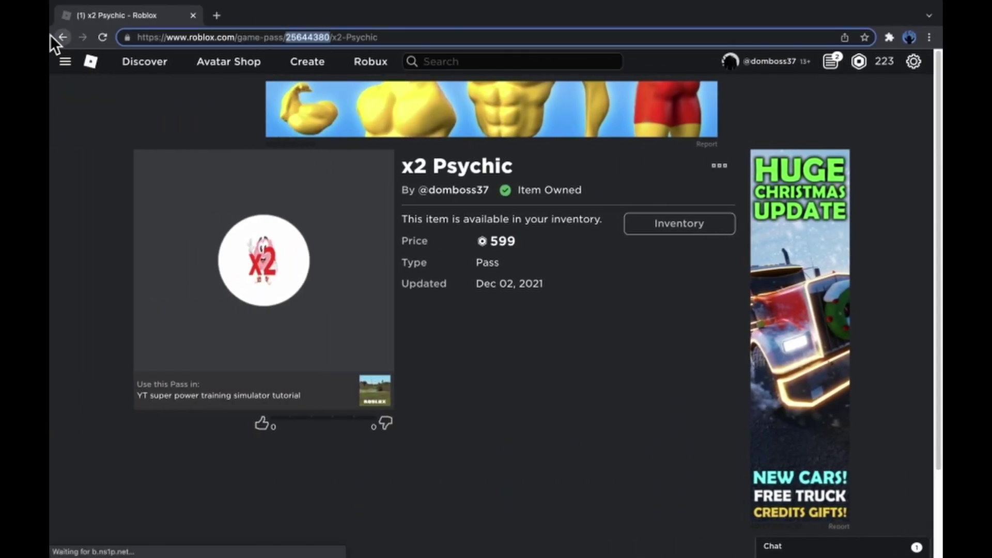
{"action": "left_click", "coordinate": [599, 360]}
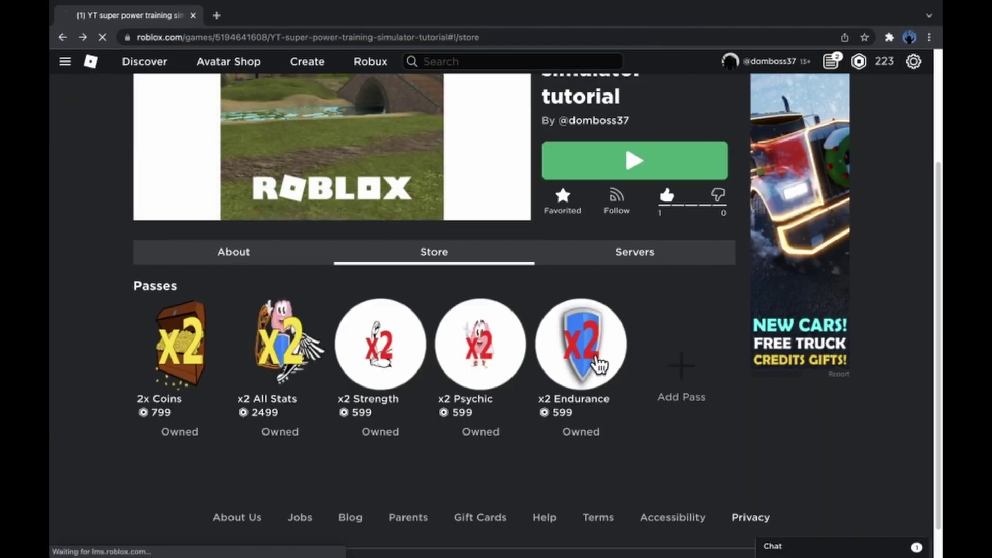
{"action": "double_click", "coordinate": [262, 37]}
{"action": "key", "text": "super+Tab"}
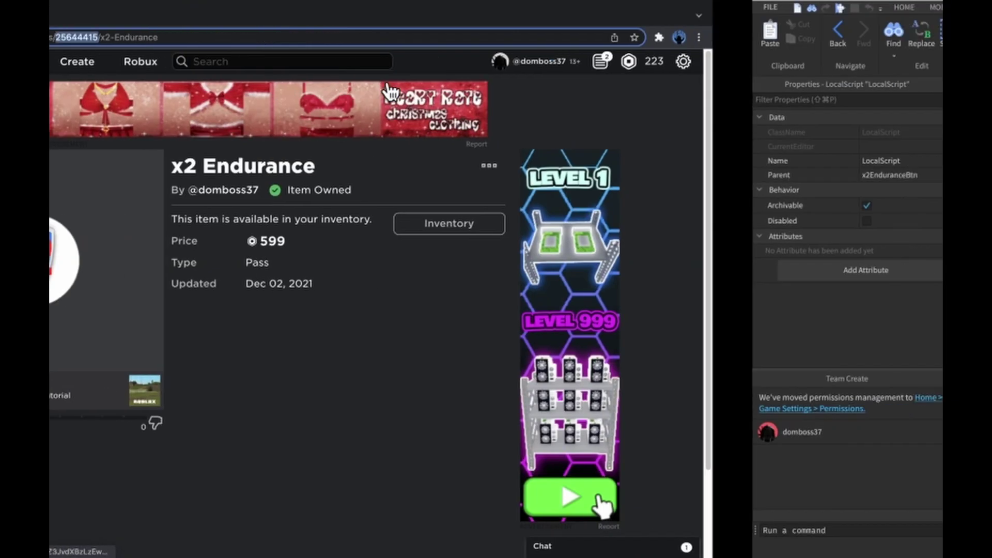
{"action": "double_click", "coordinate": [377, 99]}
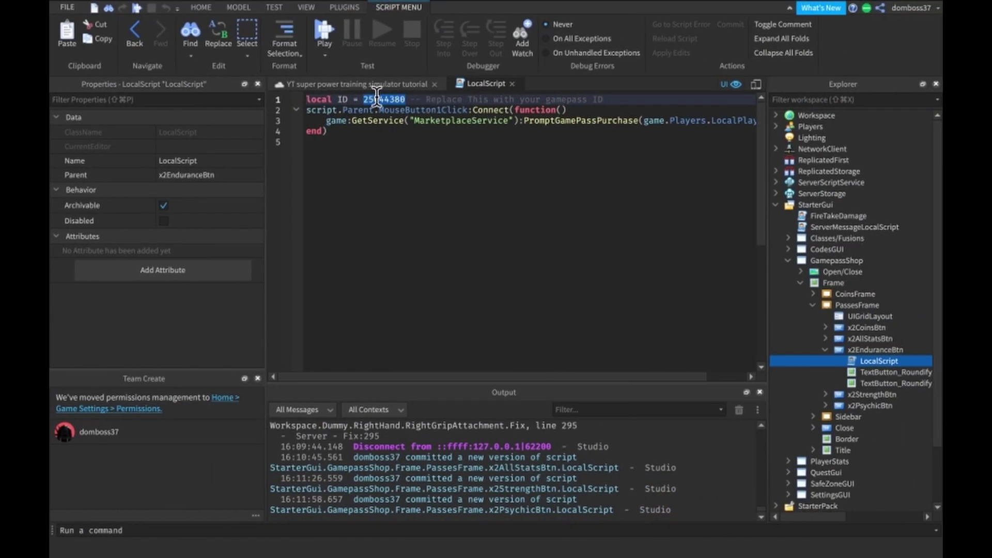
{"action": "key", "text": "super+v"}
{"action": "left_click", "coordinate": [591, 86]}
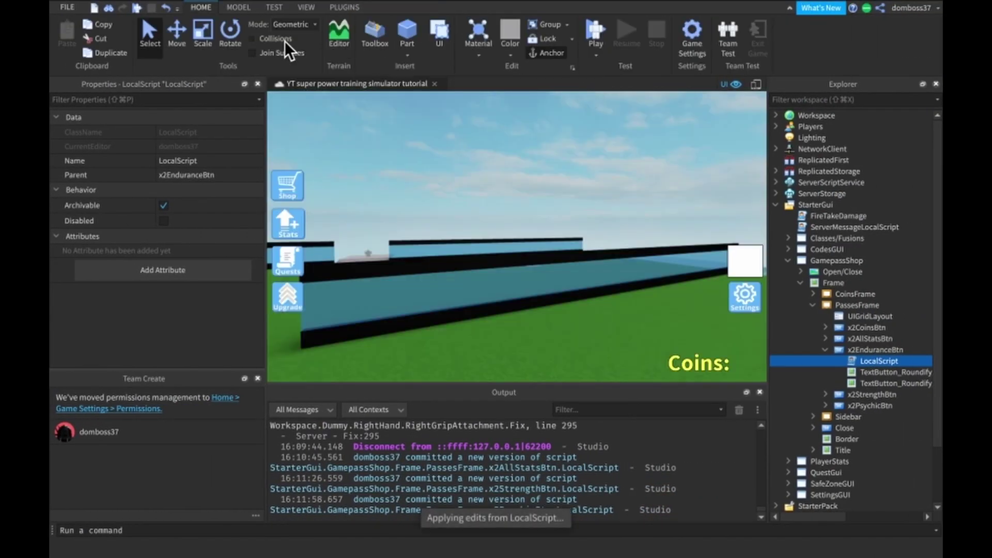
Step: Save the place to Roblox and set the play-test to 1 player
{"action": "left_click", "coordinate": [68, 8]}
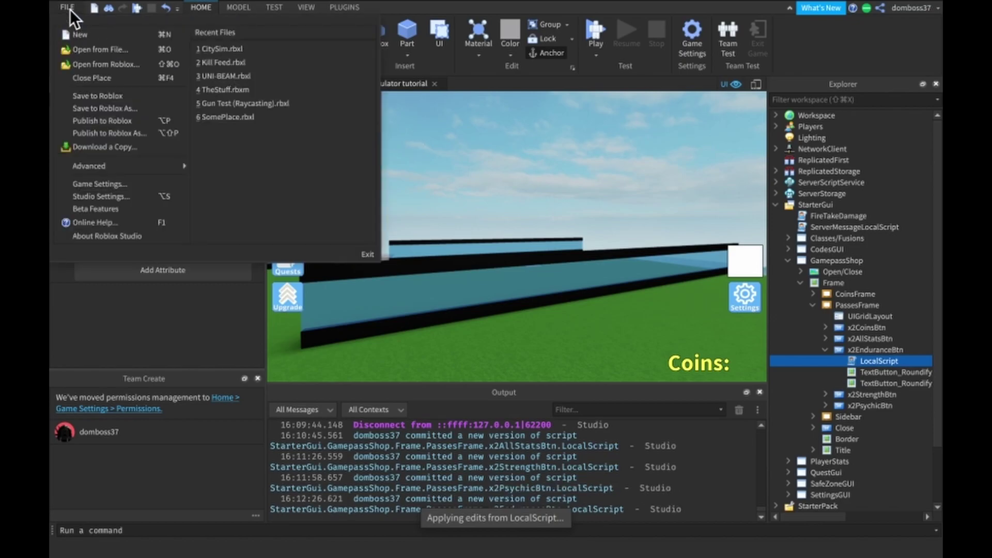
{"action": "left_click", "coordinate": [94, 96]}
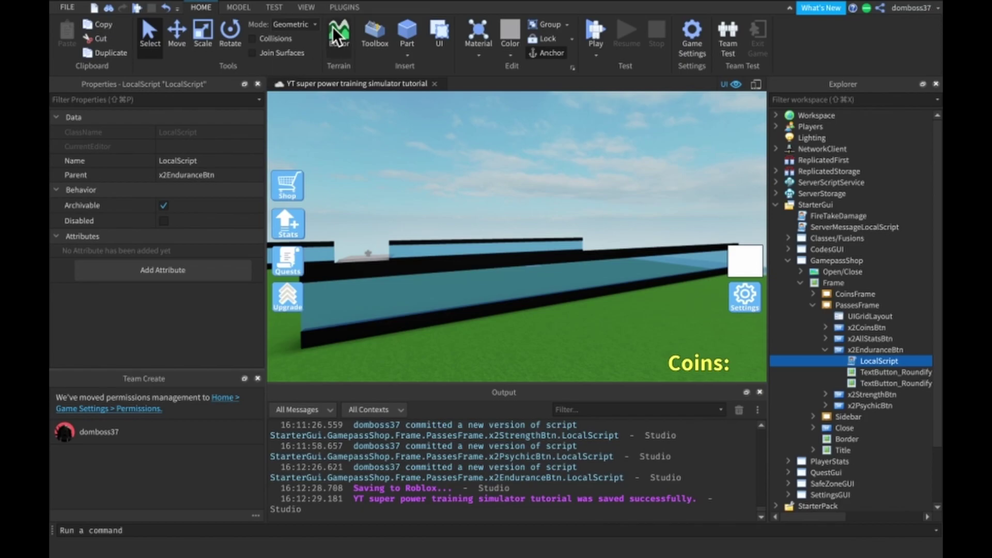
{"action": "left_click", "coordinate": [274, 8]}
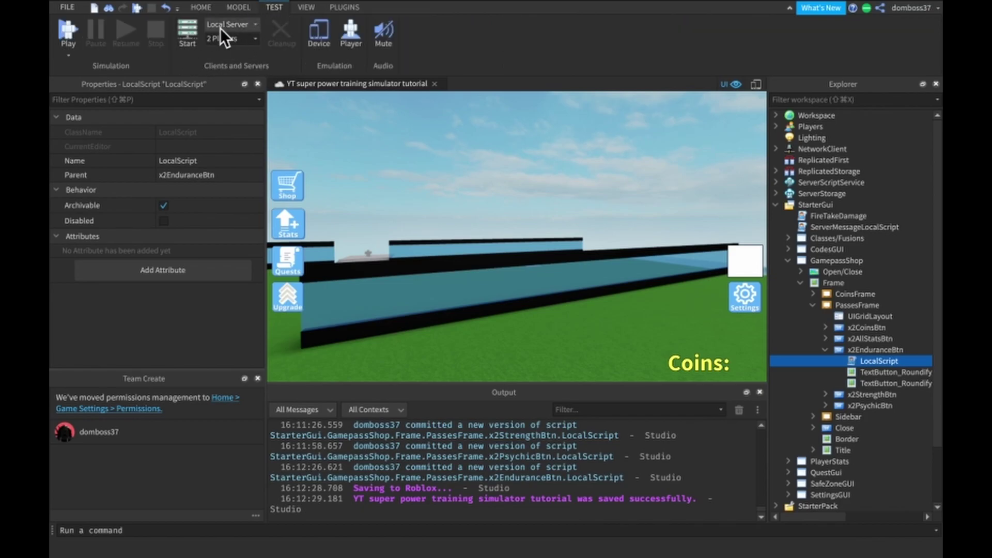
{"action": "left_click", "coordinate": [241, 38]}
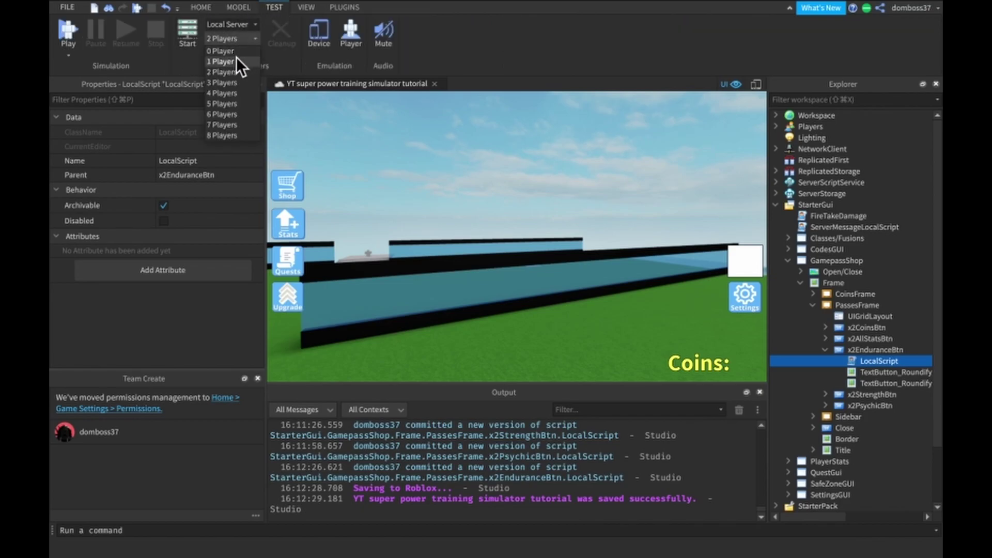
{"action": "left_click", "coordinate": [237, 62]}
Step: Play-test buying 2X ALL STATS from Shop > Passes and dismiss the third-party sales error
{"action": "left_click", "coordinate": [194, 39]}
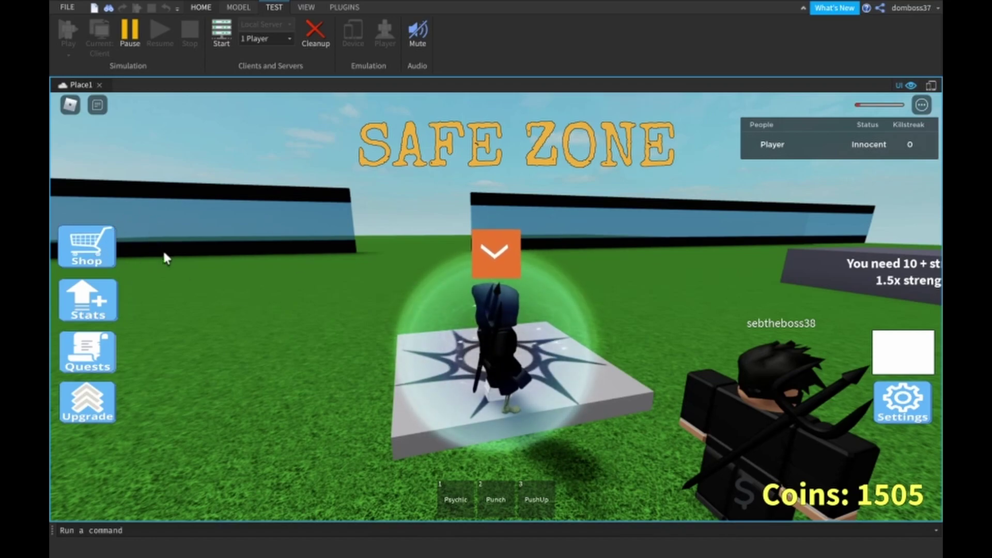
{"action": "left_click", "coordinate": [86, 253]}
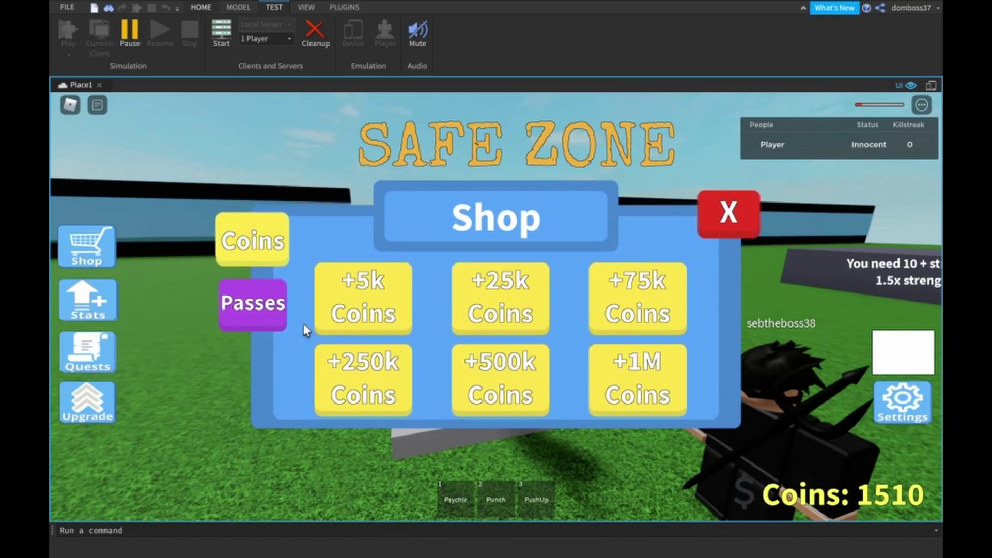
{"action": "left_click", "coordinate": [251, 321]}
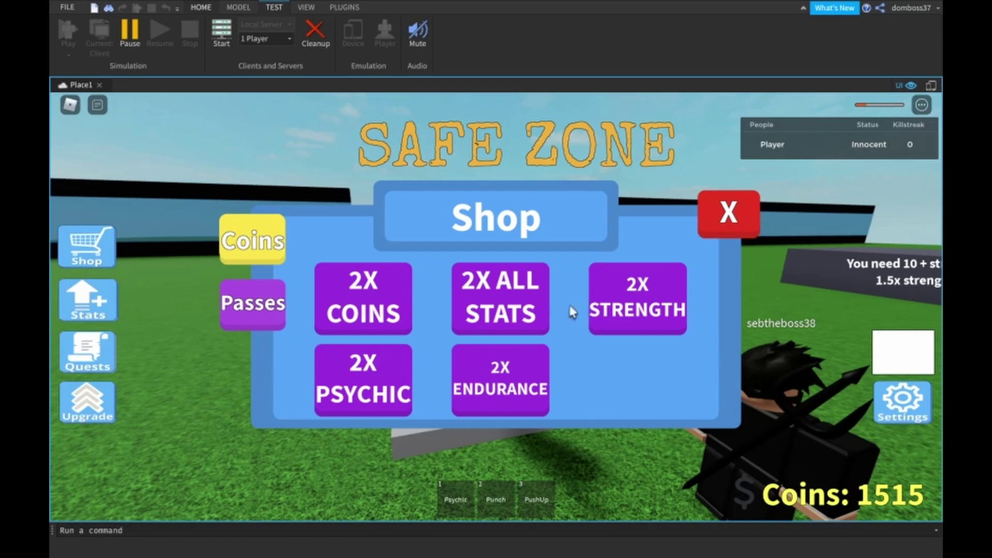
{"action": "left_click", "coordinate": [506, 299]}
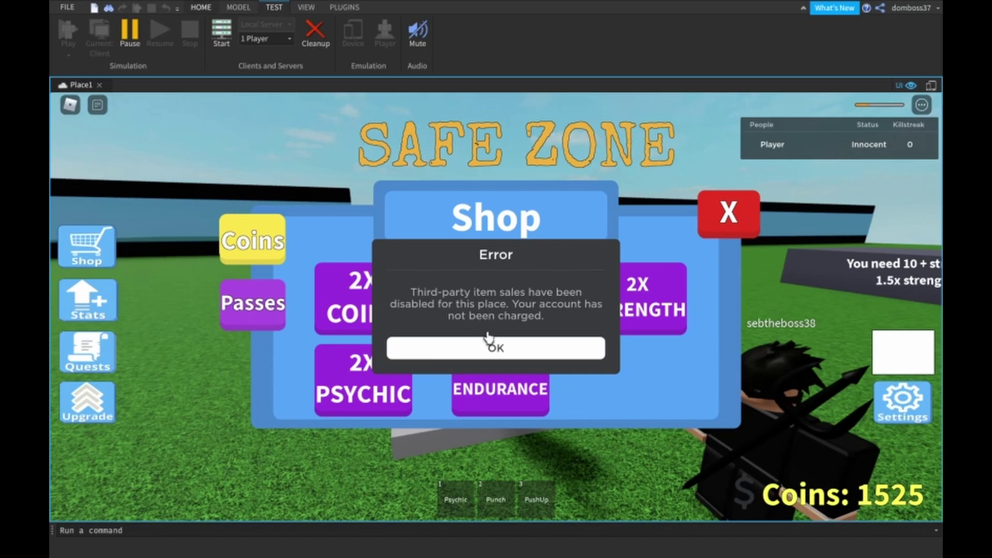
{"action": "left_click", "coordinate": [492, 351]}
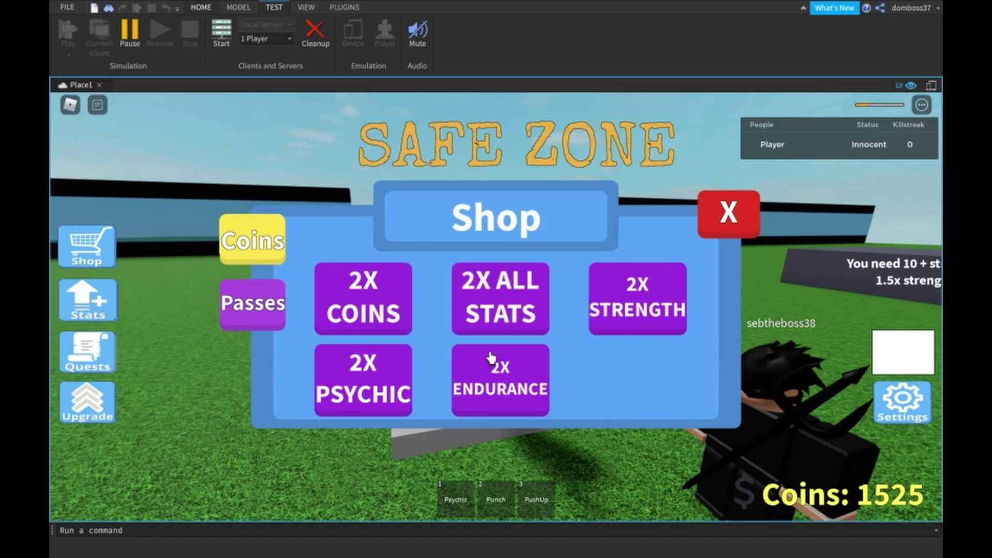
Step: Stop the test and turn on Allow Third Party Sales in Game Settings > Security, then save
{"action": "left_click", "coordinate": [317, 45]}
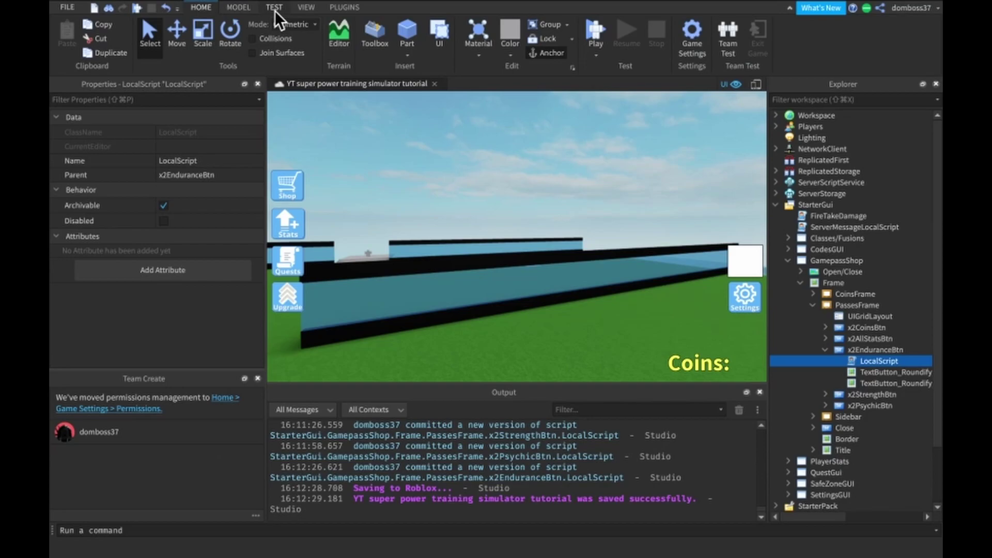
{"action": "left_click", "coordinate": [705, 35]}
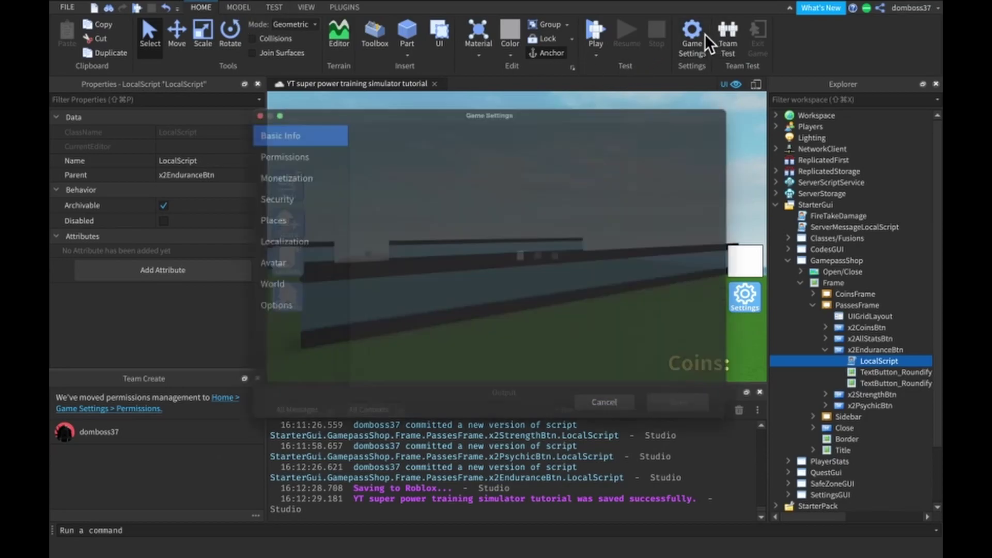
{"action": "left_click", "coordinate": [265, 131]}
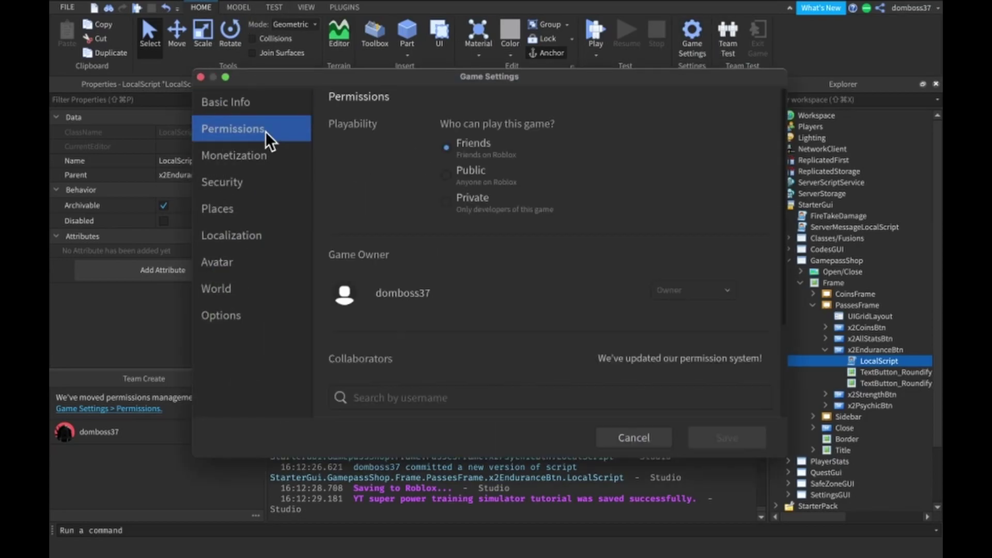
{"action": "left_click", "coordinate": [261, 183]}
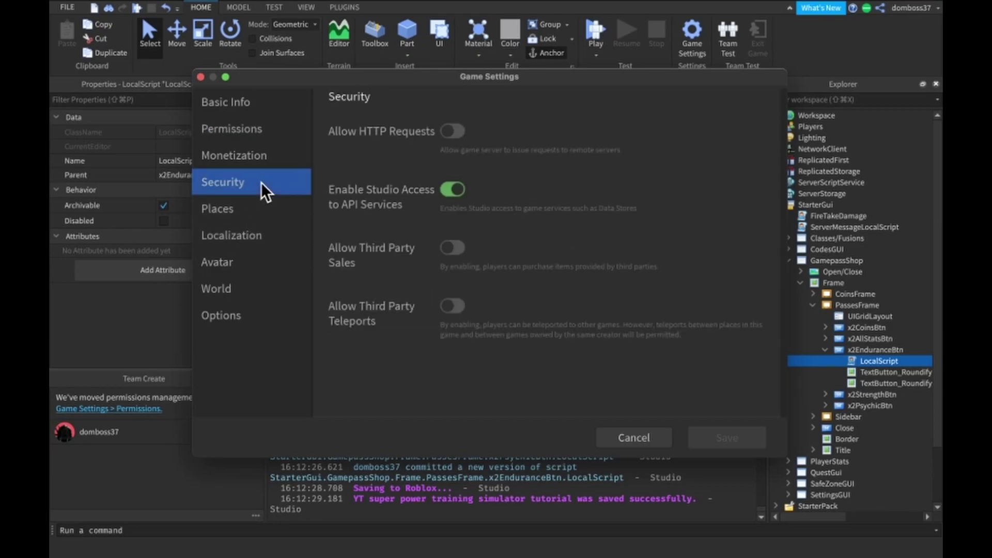
{"action": "left_click", "coordinate": [453, 248]}
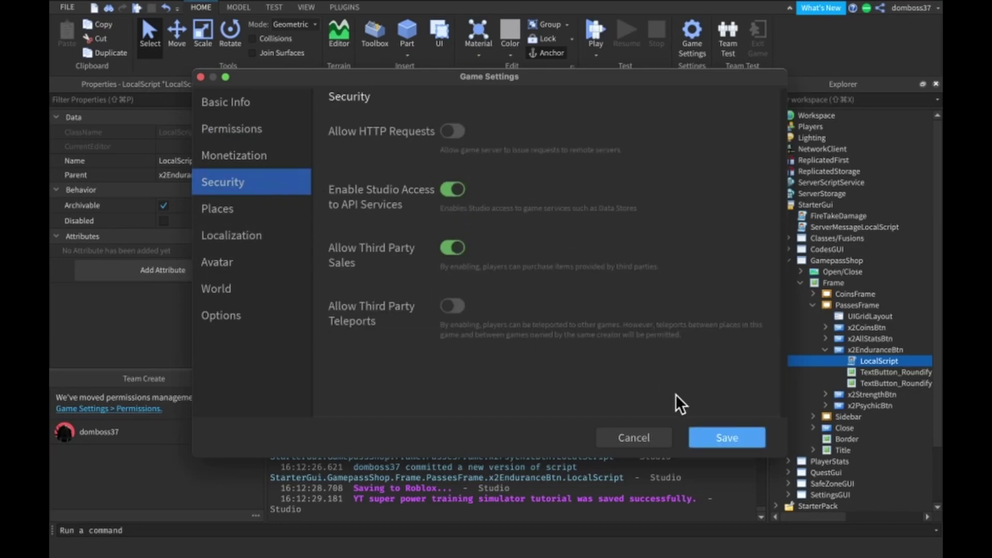
{"action": "left_click", "coordinate": [728, 435]}
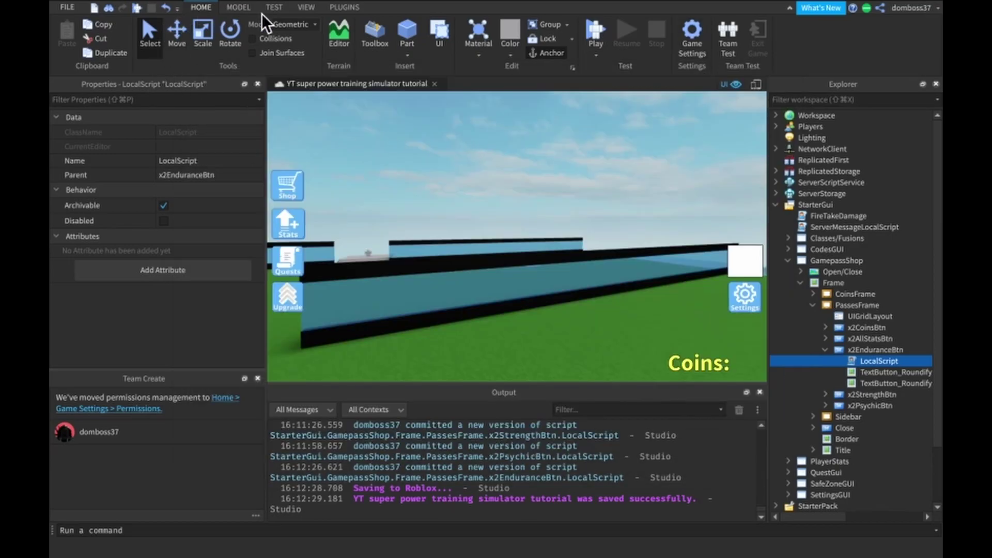
Step: Play-test buying the 2X ALL STATS pass for 2499 from Shop > Passes, then close the shop
{"action": "left_click", "coordinate": [273, 7]}
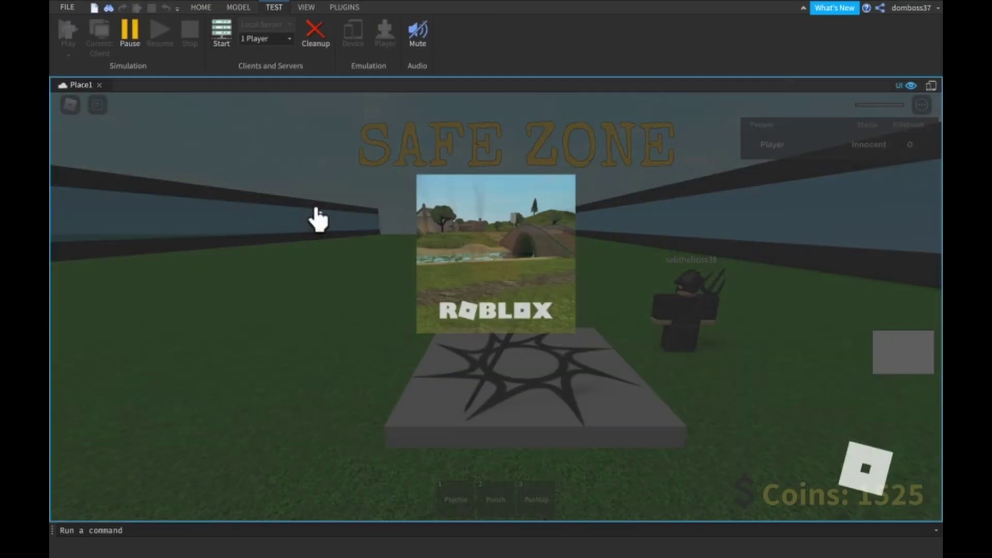
{"action": "key", "text": "w"}
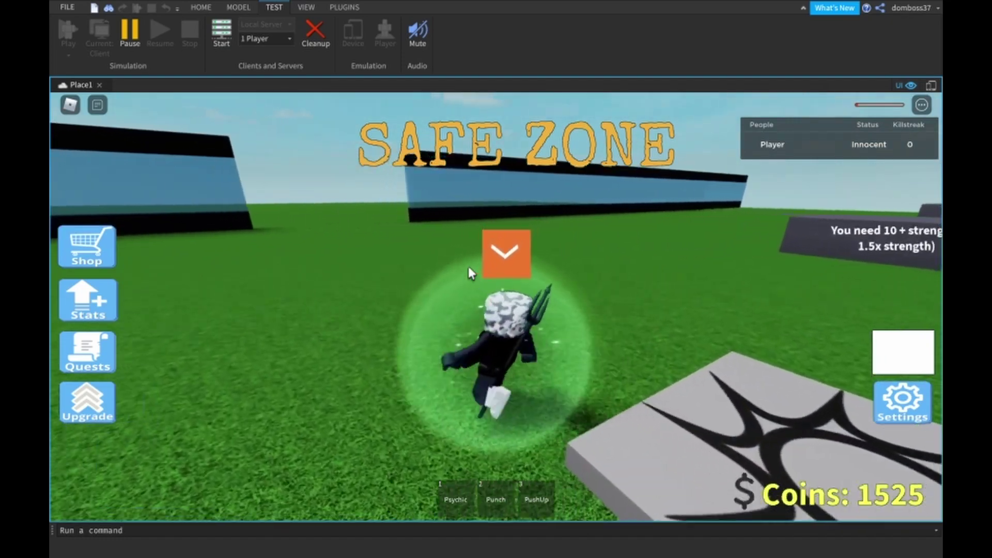
{"action": "right_click_drag", "start_coordinate": [468, 265], "coordinate": [468, 265]}
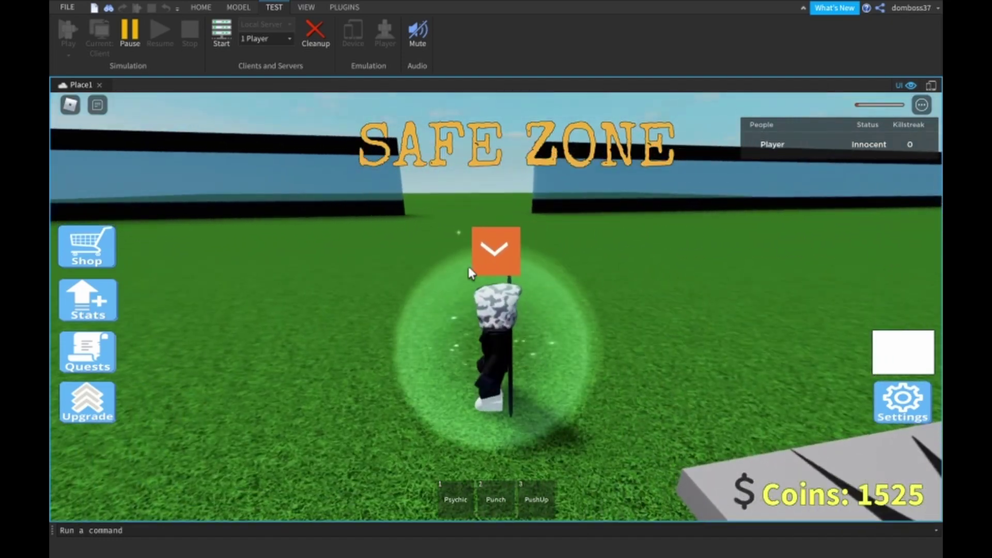
{"action": "left_click", "coordinate": [99, 245]}
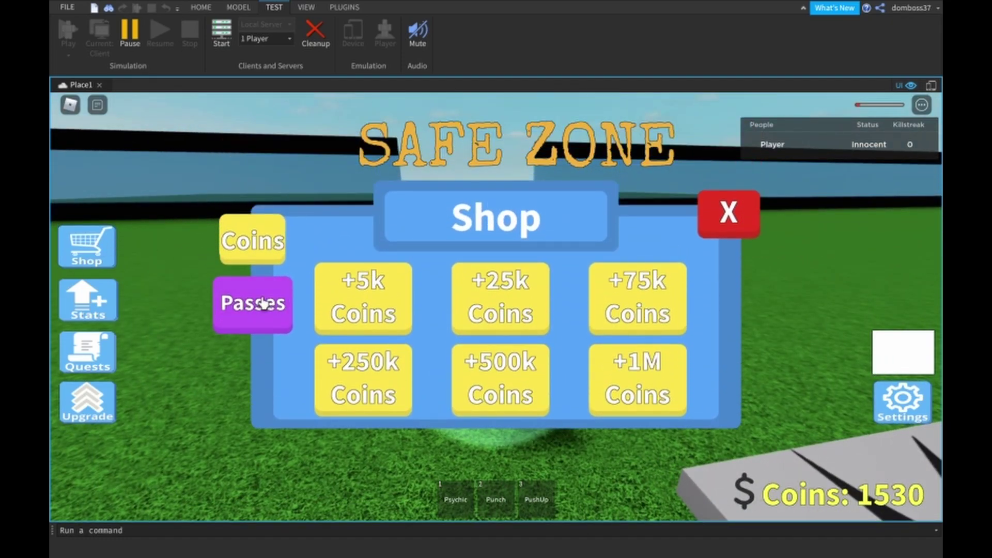
{"action": "left_click", "coordinate": [264, 303]}
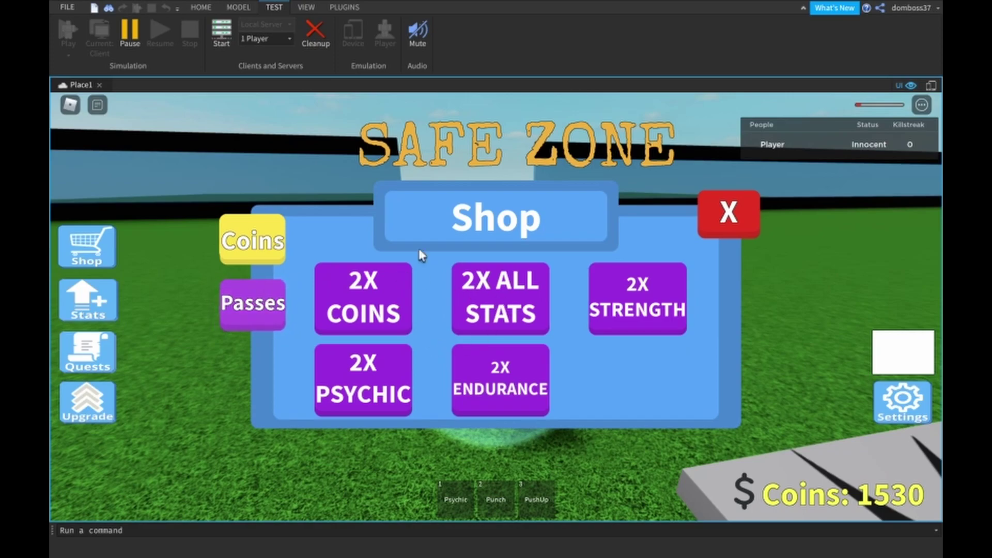
{"action": "left_click", "coordinate": [484, 293]}
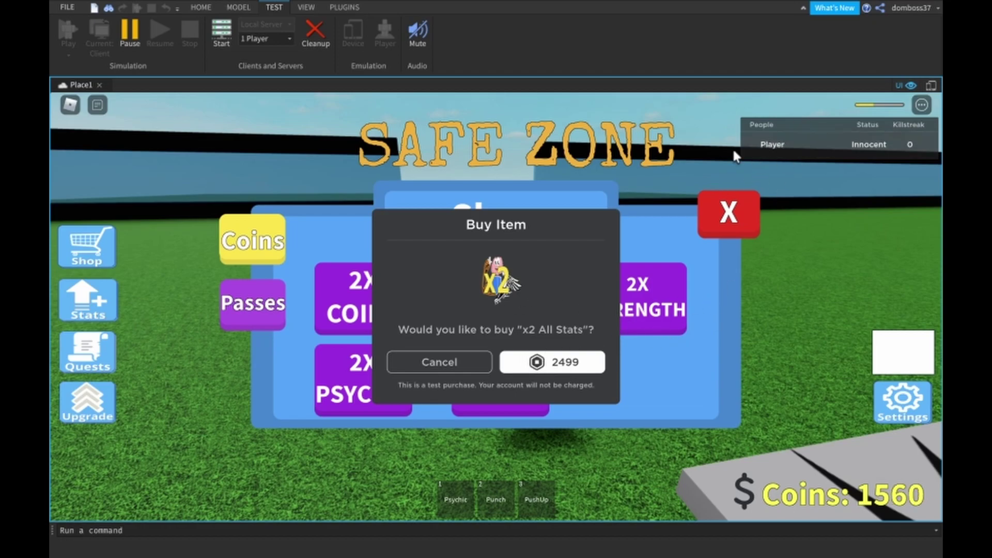
{"action": "left_click", "coordinate": [552, 367]}
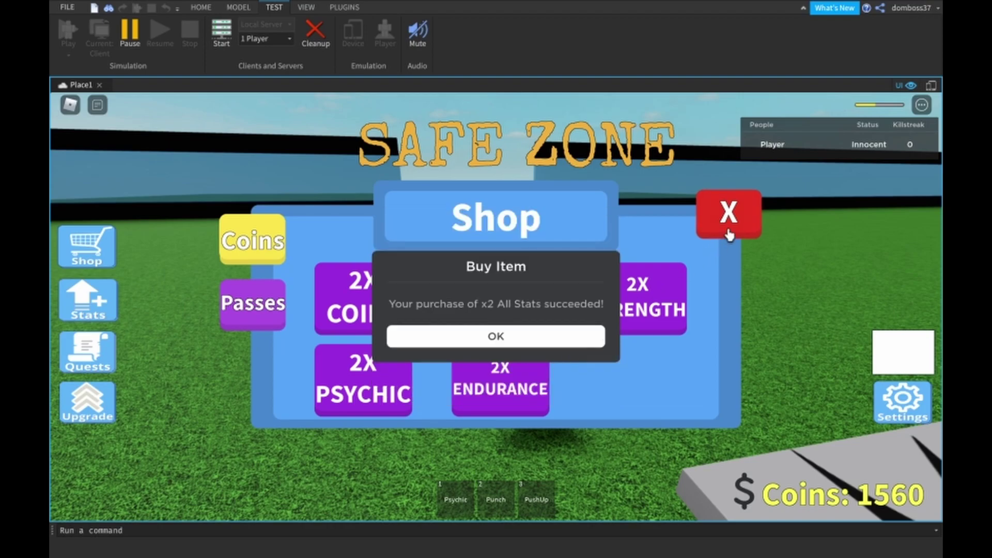
{"action": "left_click", "coordinate": [539, 341]}
{"action": "left_click", "coordinate": [721, 213]}
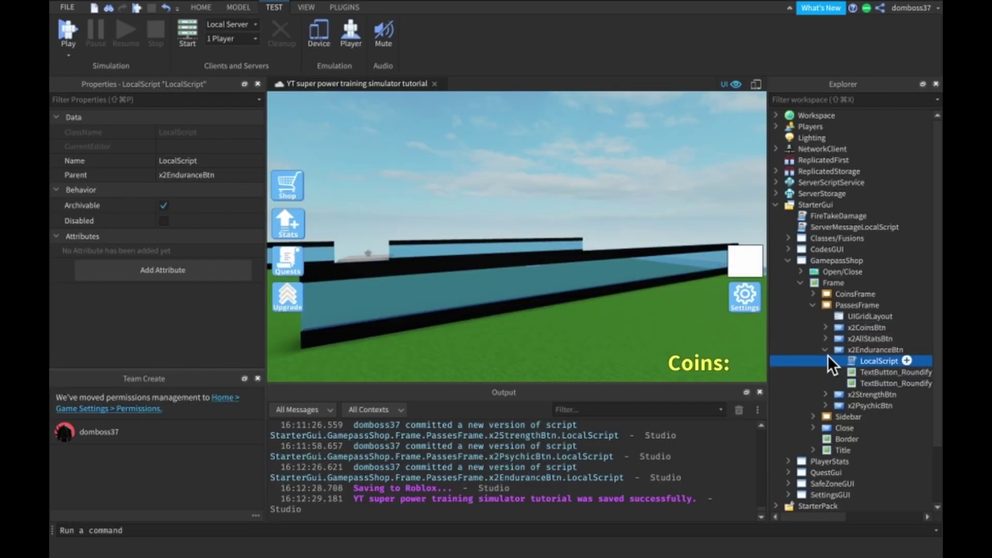
Step: Collapse x2EnduranceBtn, PassesFrame, Frame and GamepassShop in the Explorer
{"action": "left_click", "coordinate": [826, 350]}
{"action": "left_click", "coordinate": [813, 304]}
{"action": "left_click", "coordinate": [801, 283]}
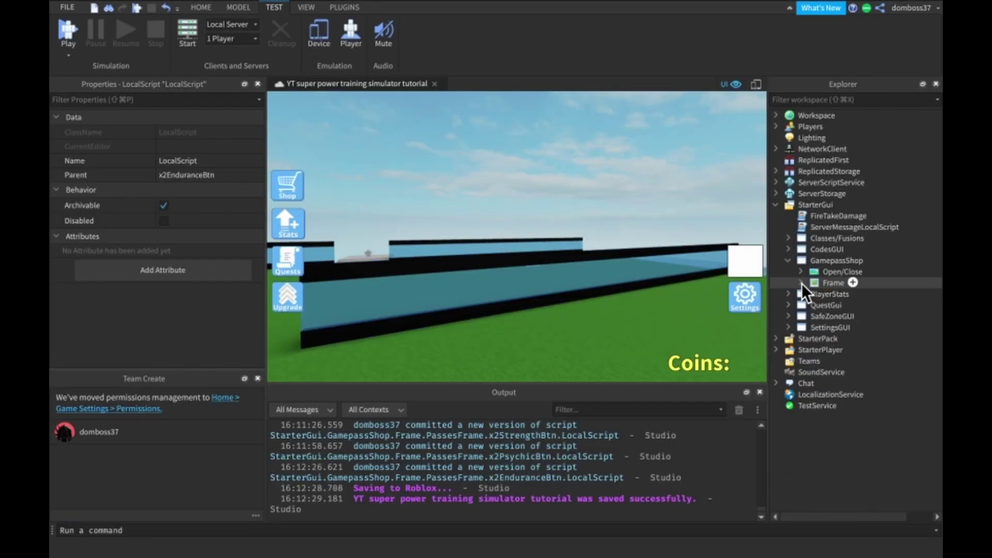
{"action": "left_click", "coordinate": [789, 261]}
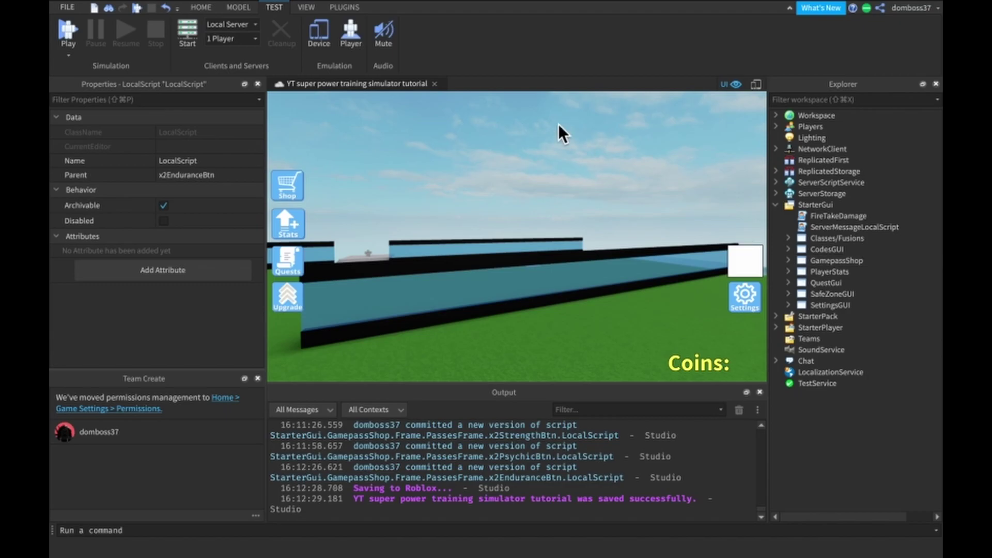
{"action": "right_click_drag", "start_coordinate": [559, 124], "coordinate": [546, 151]}
{"action": "scroll", "coordinate": [511, 247], "scroll_direction": "up", "scroll_amount": 8}
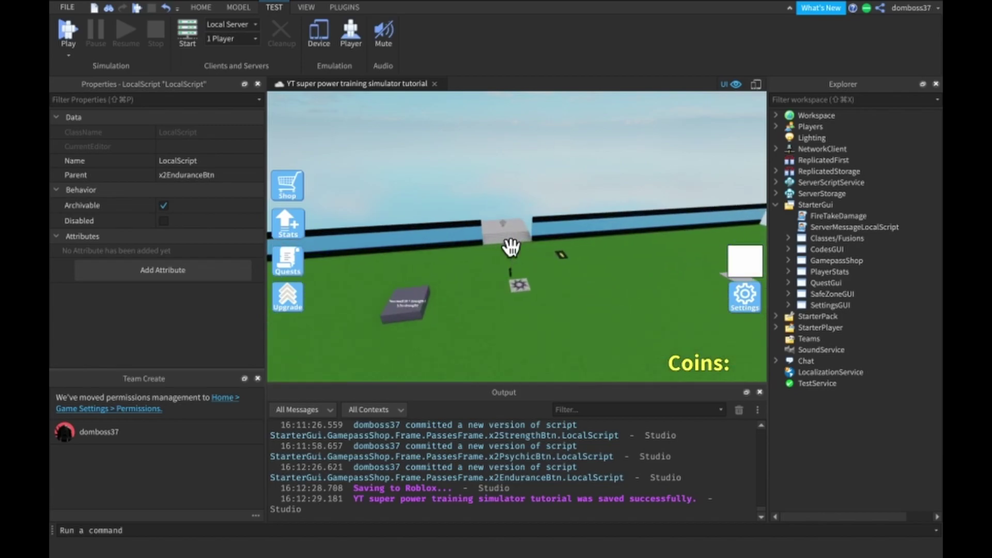